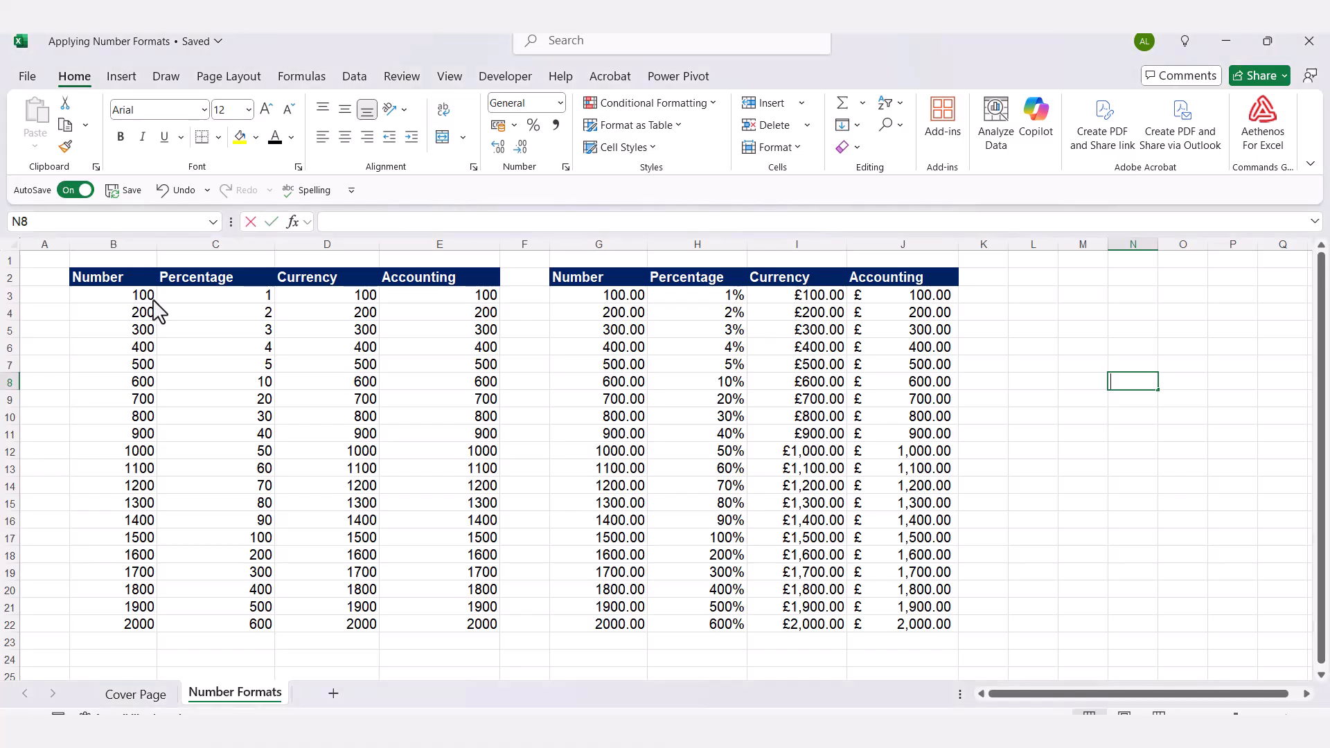
# Enter the test value 100 in cell L3 and confirm it is in General format.
pyautogui.press('F2')
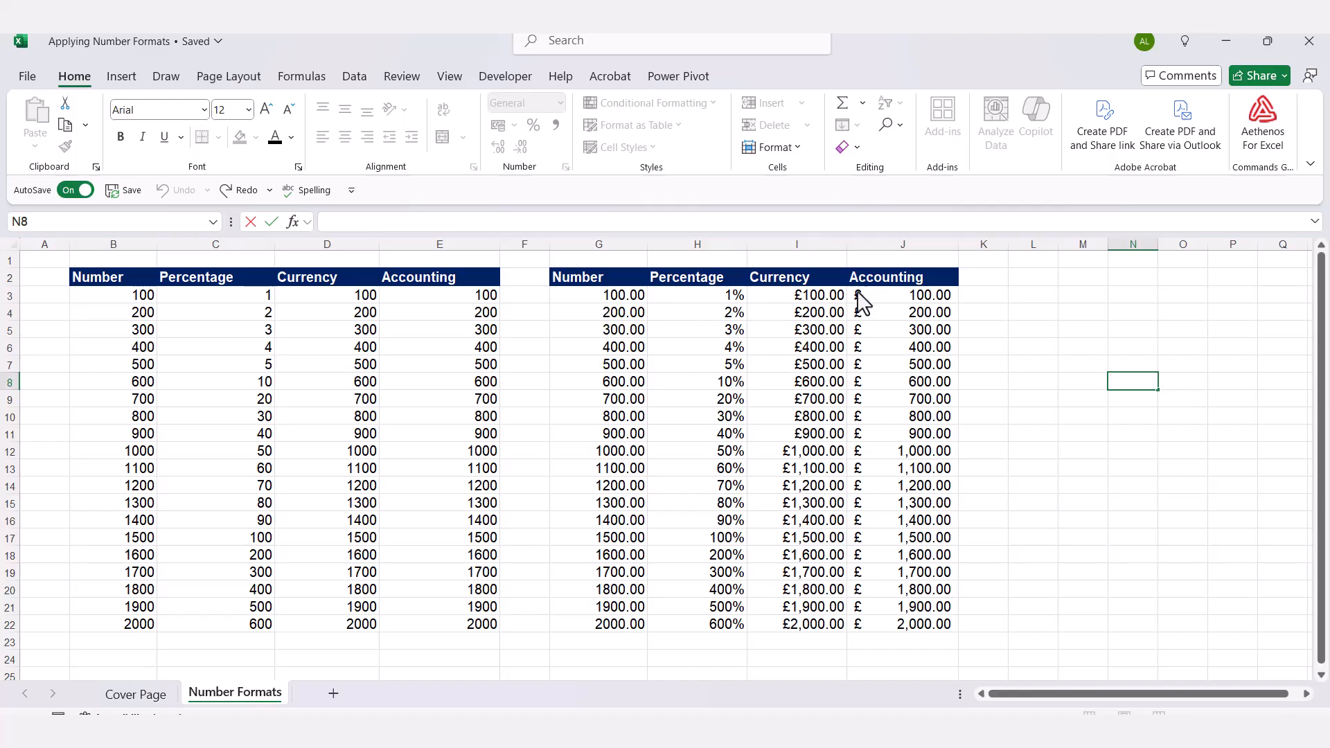
pyautogui.hotkey('ctrl', 'y')
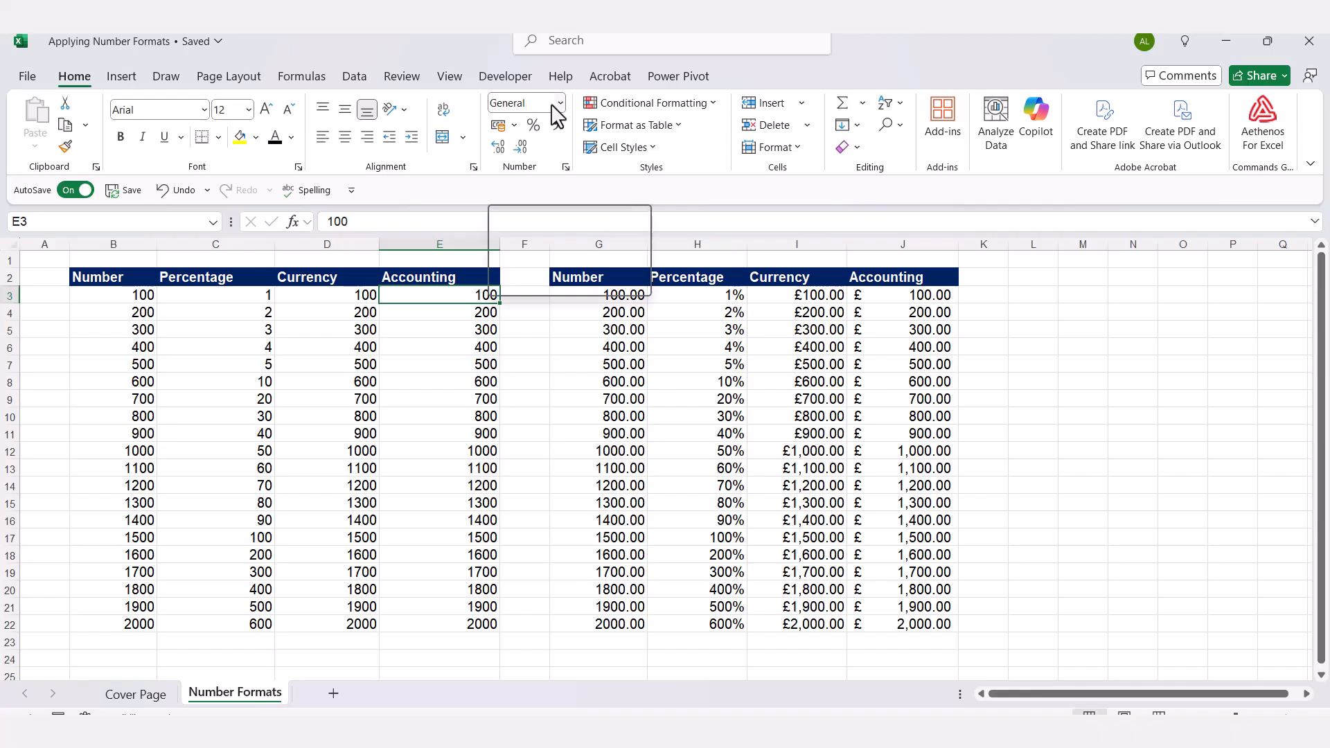
pyautogui.click(1039, 296)
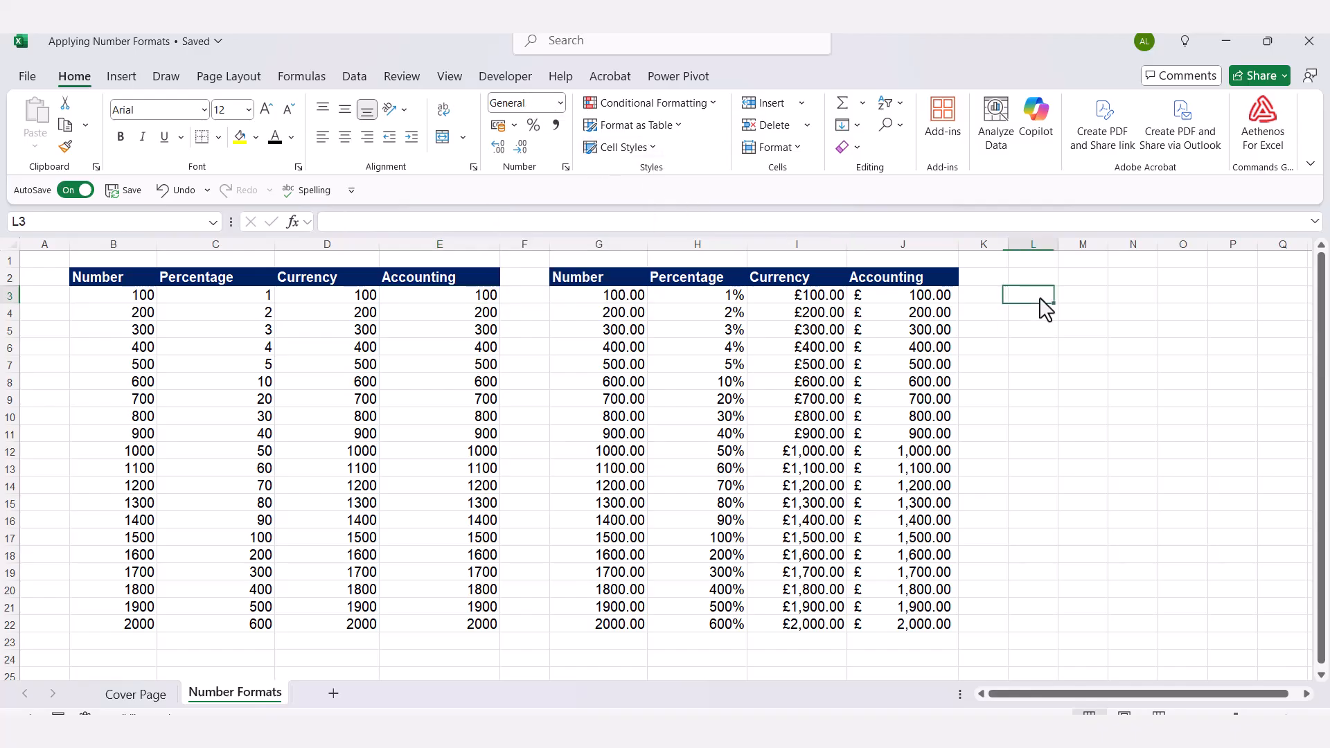
pyautogui.write('100')
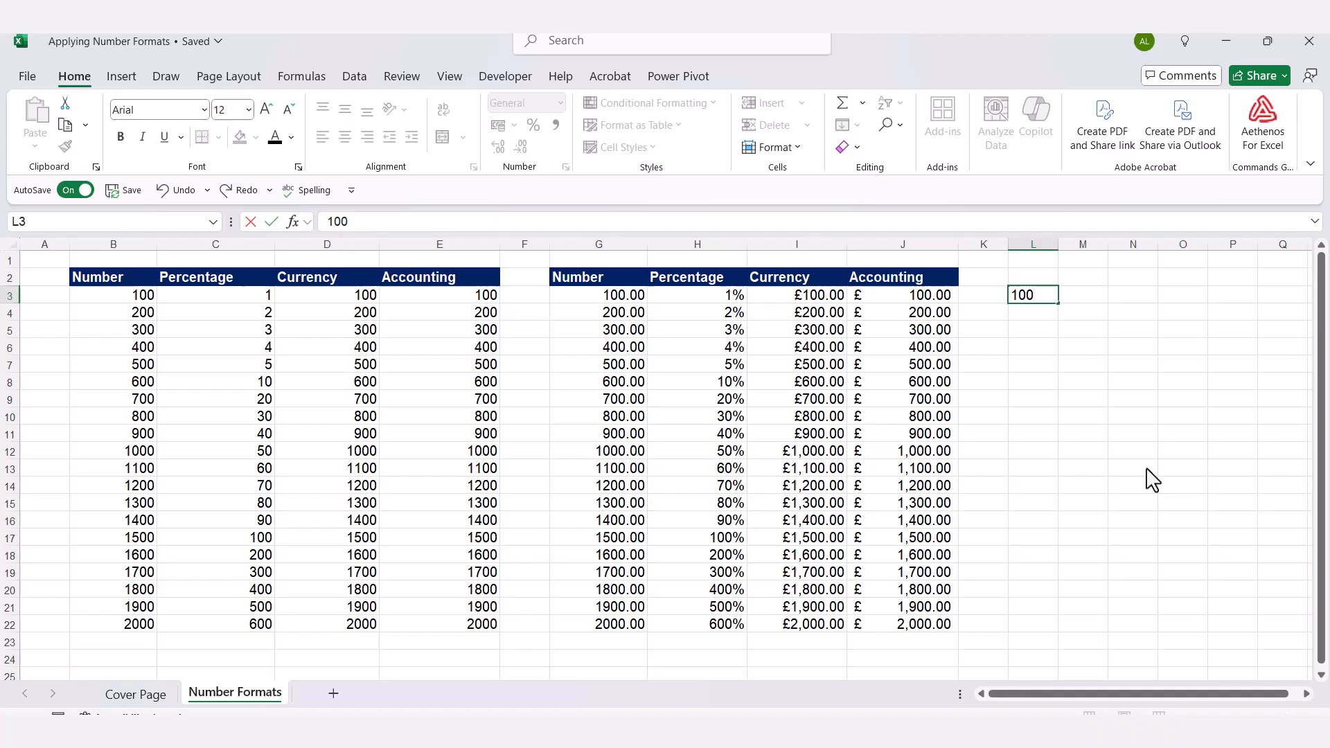
pyautogui.press('Return')
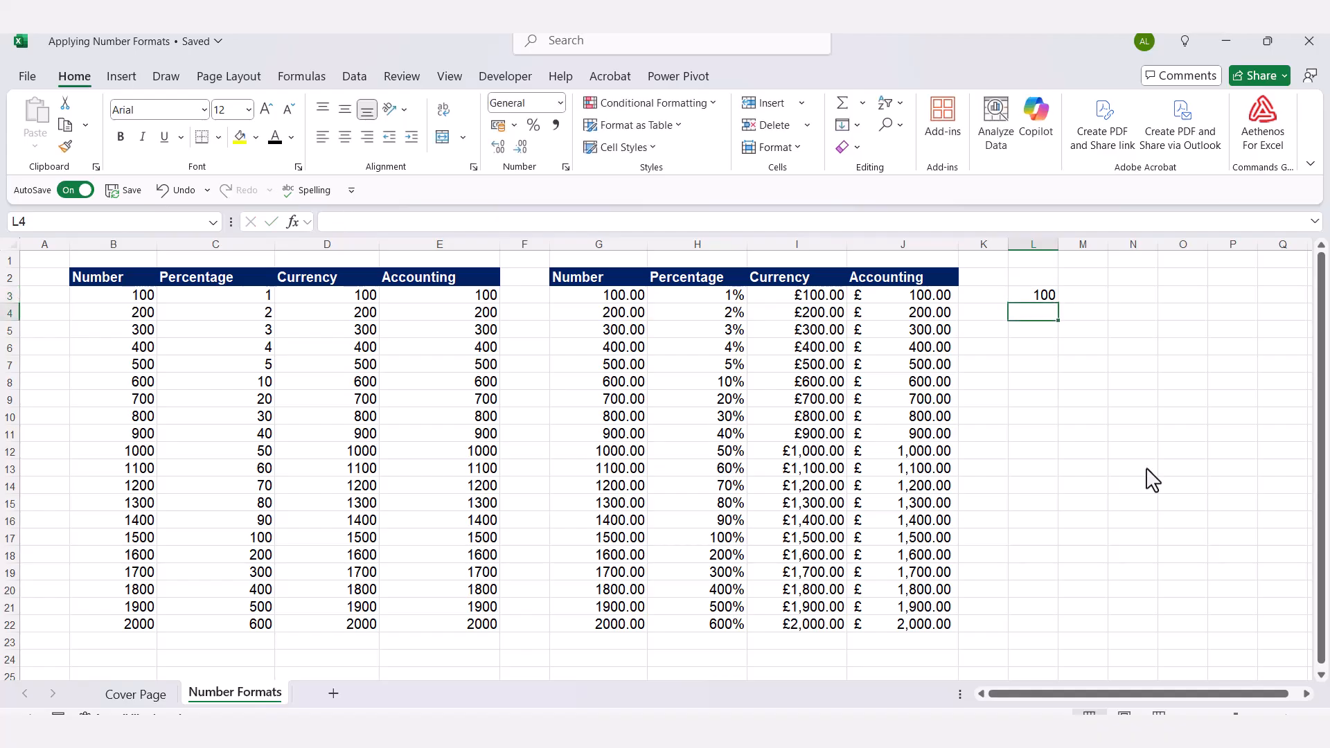
pyautogui.click(1030, 298)
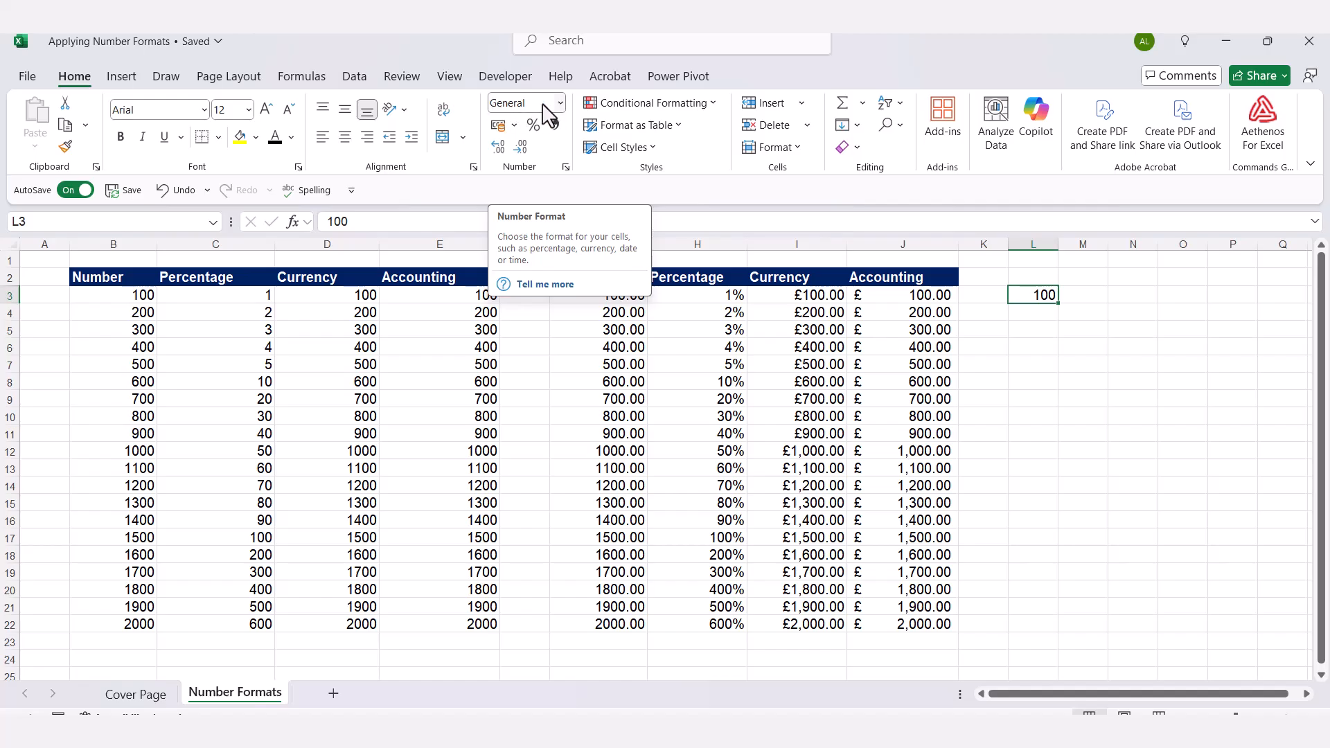
pyautogui.press('Return')
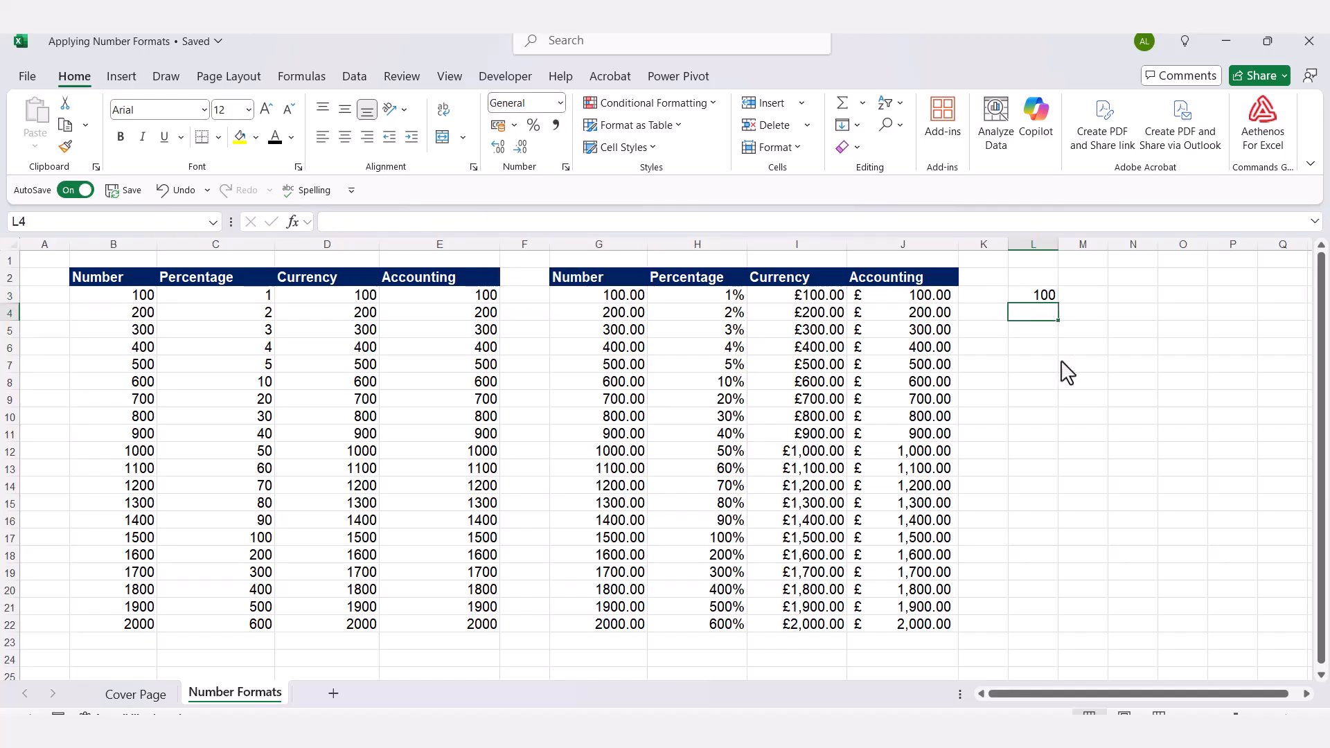
pyautogui.click(1039, 298)
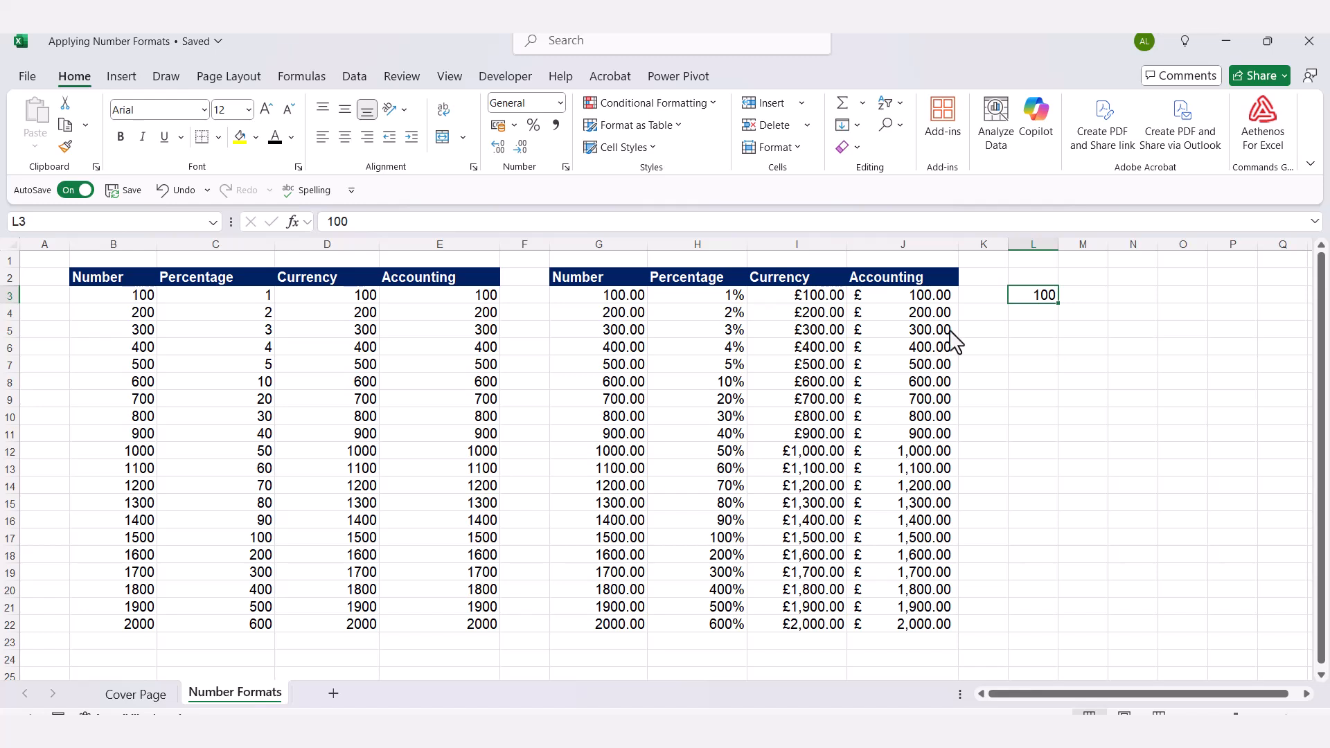
pyautogui.click(901, 299)
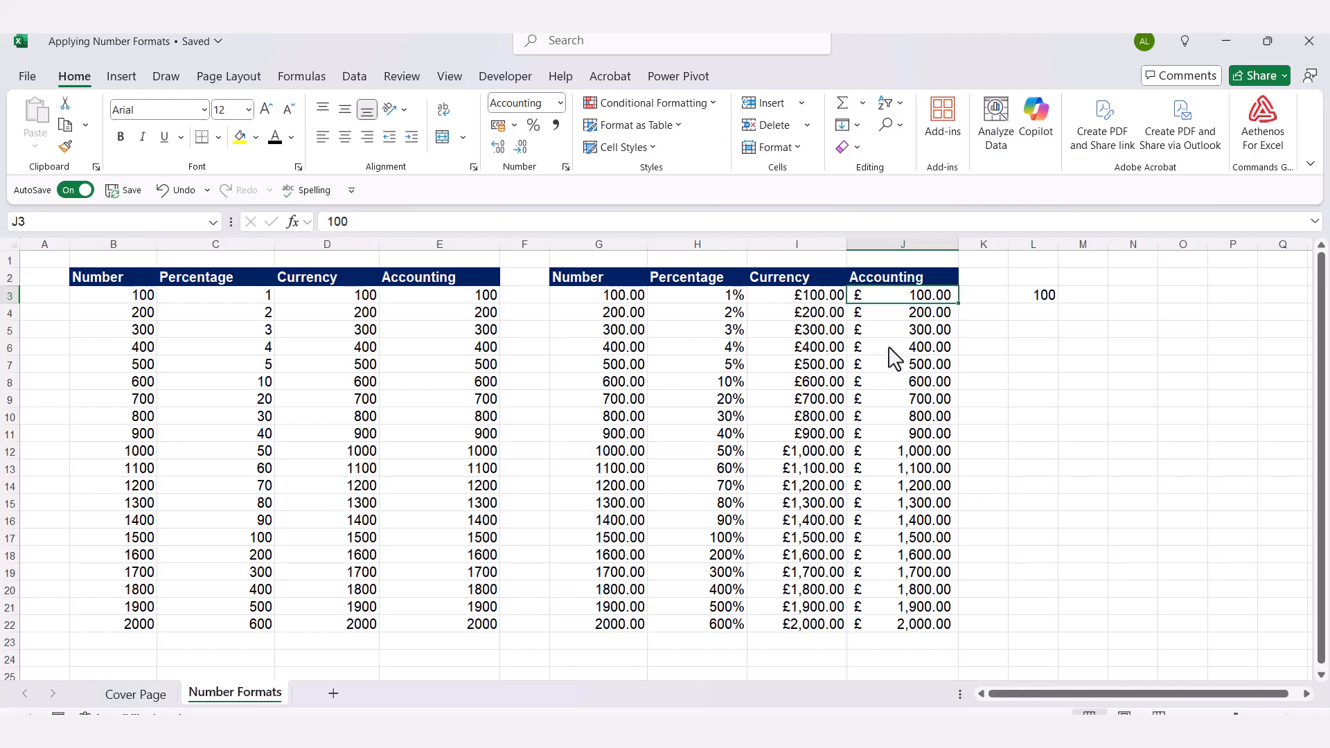
pyautogui.click(815, 300)
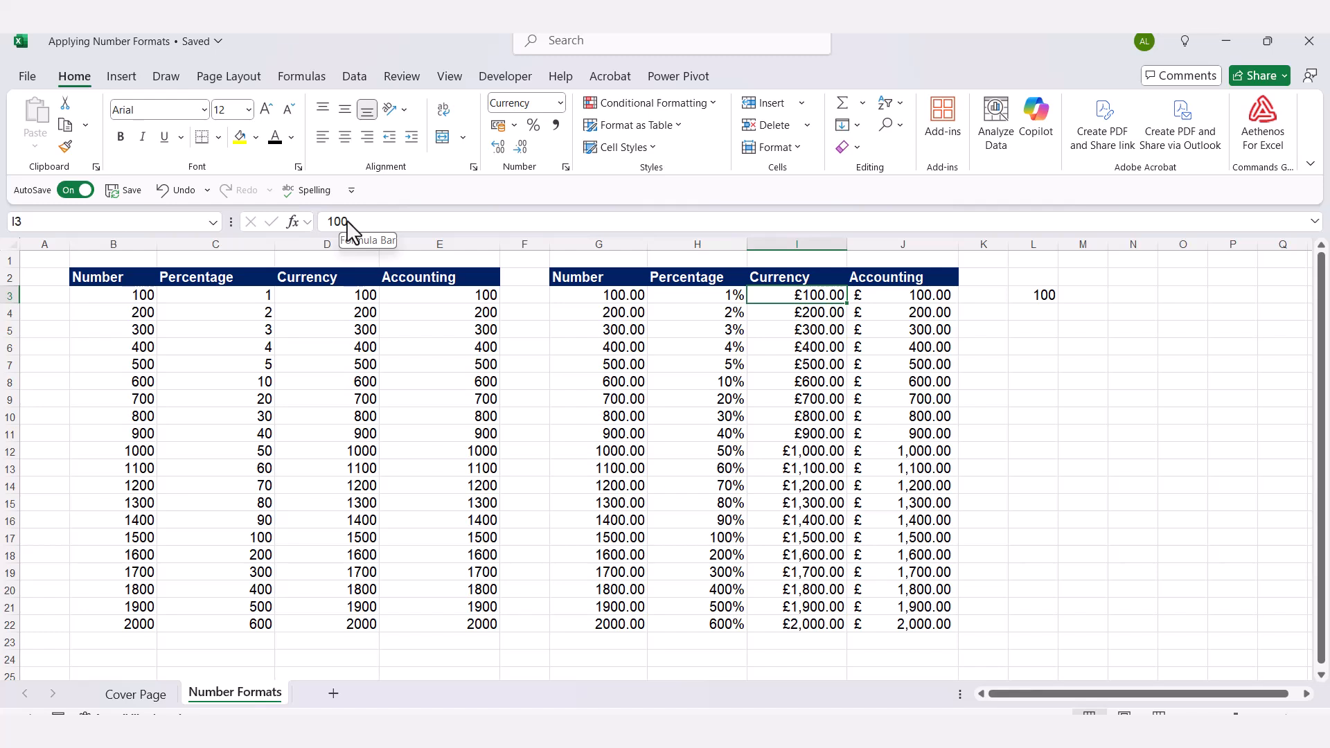
pyautogui.click(677, 304)
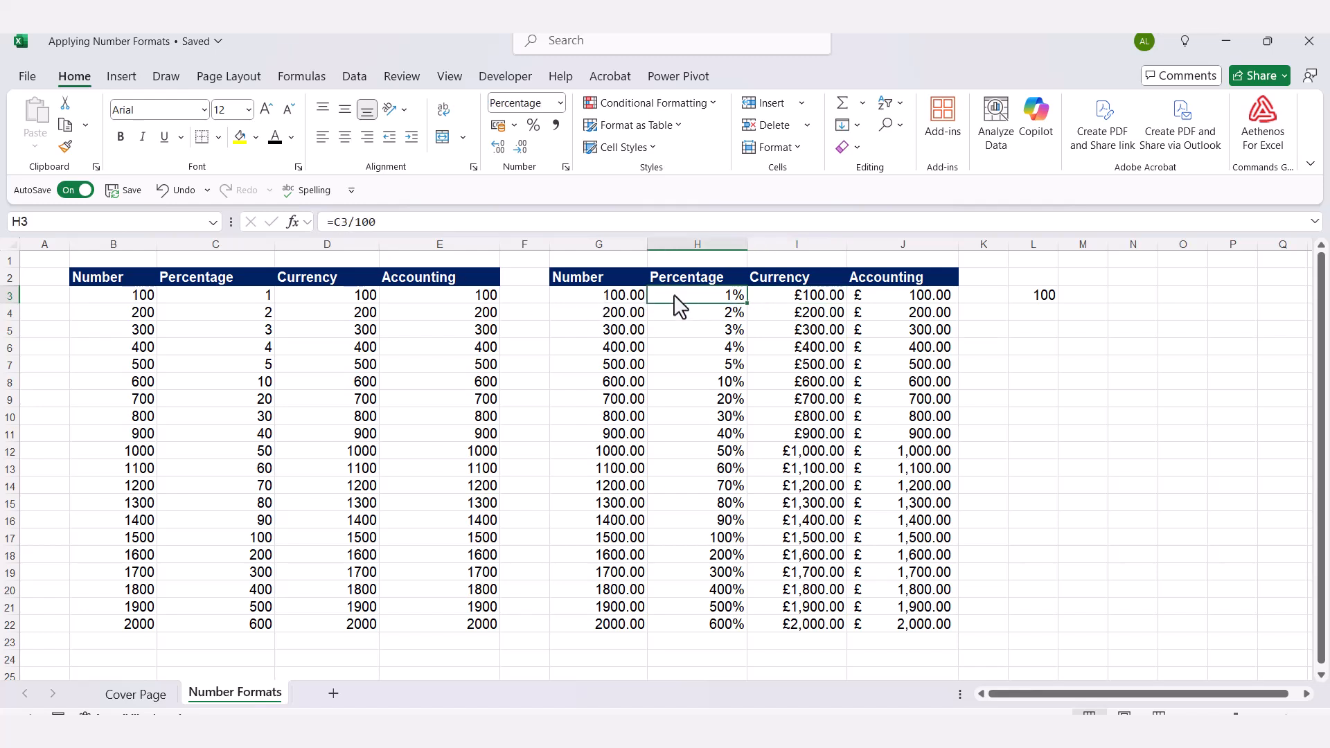
pyautogui.click(623, 297)
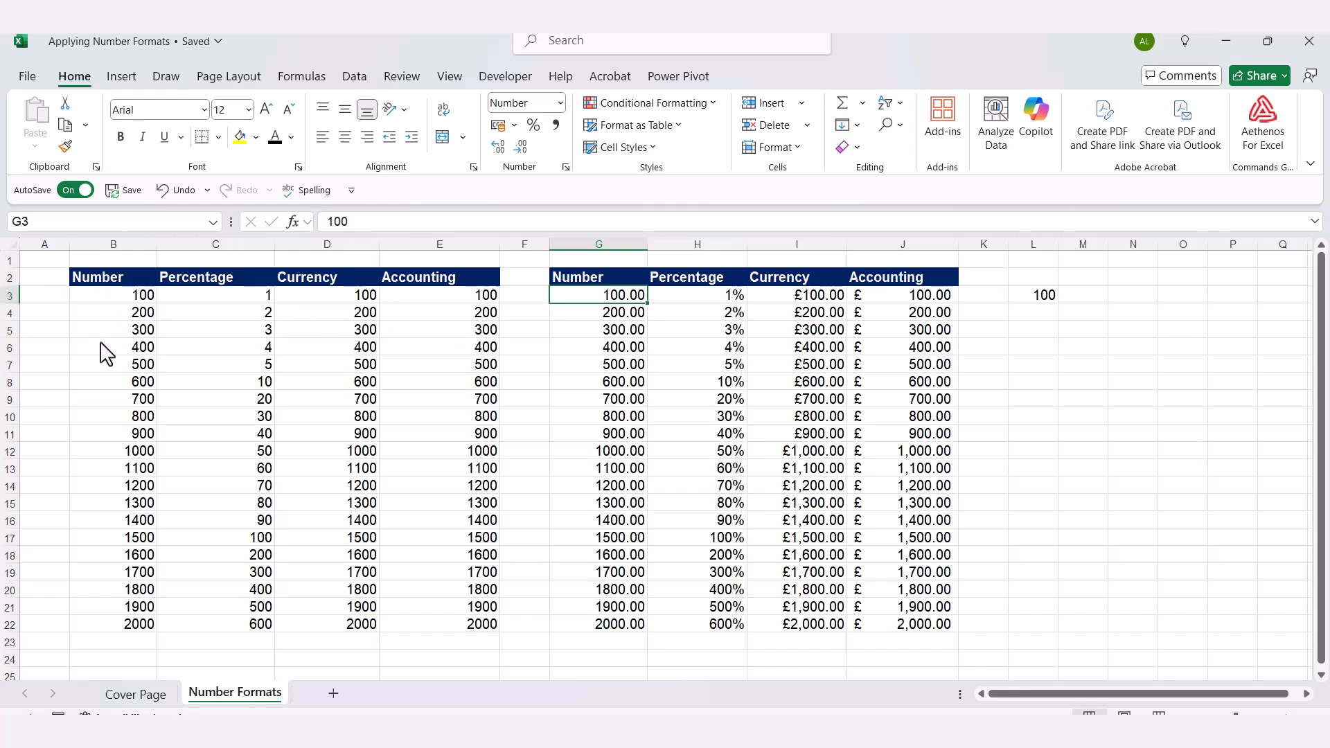
# Apply the Number format to B3:B22 so values read 100.00 to 2000.00.
pyautogui.moveTo(90, 298); pyautogui.dragTo(84, 627)
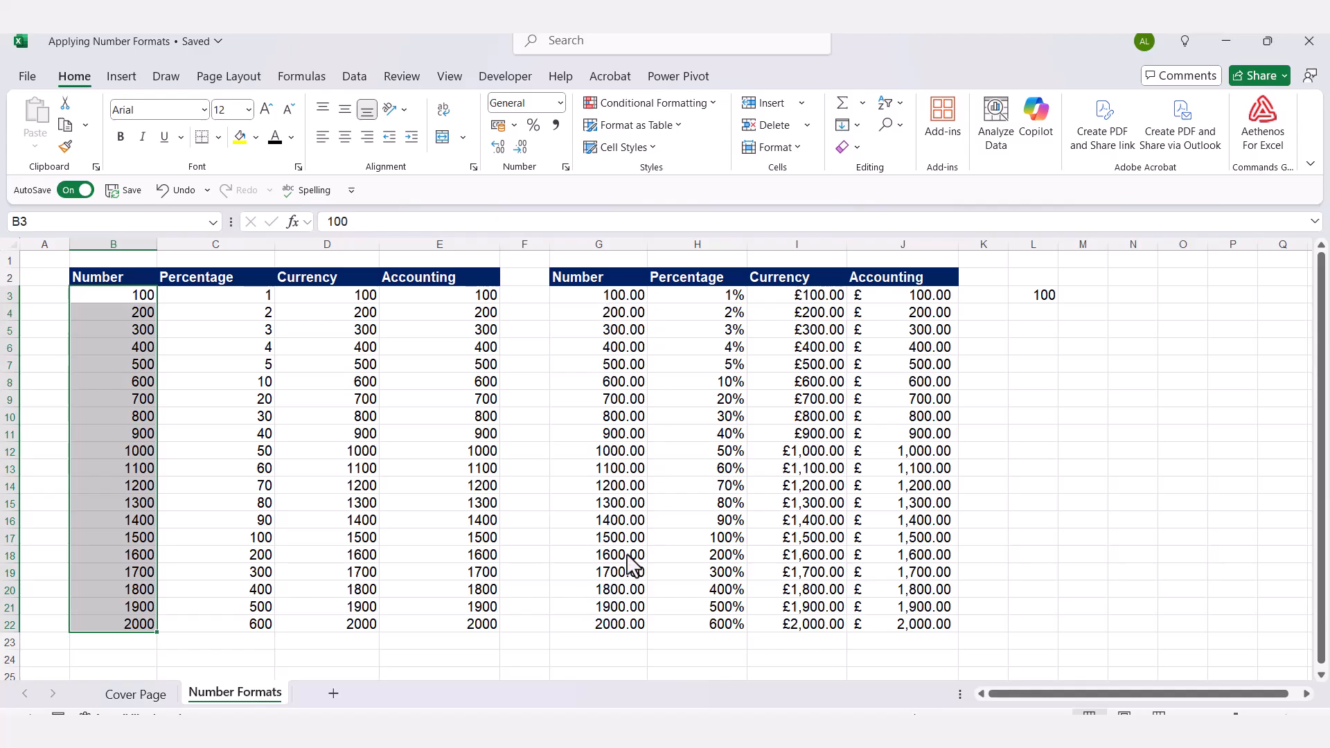
pyautogui.click(570, 300)
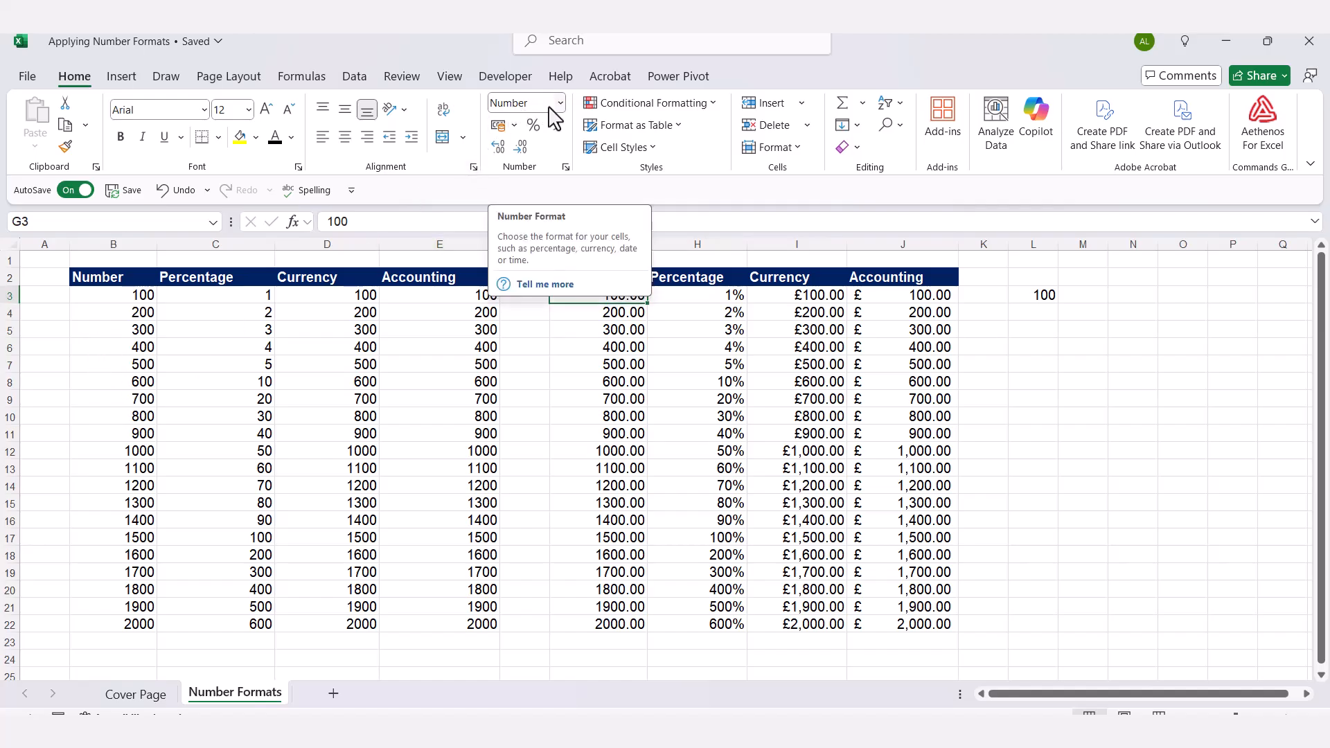
pyautogui.moveTo(118, 298); pyautogui.dragTo(98, 621)
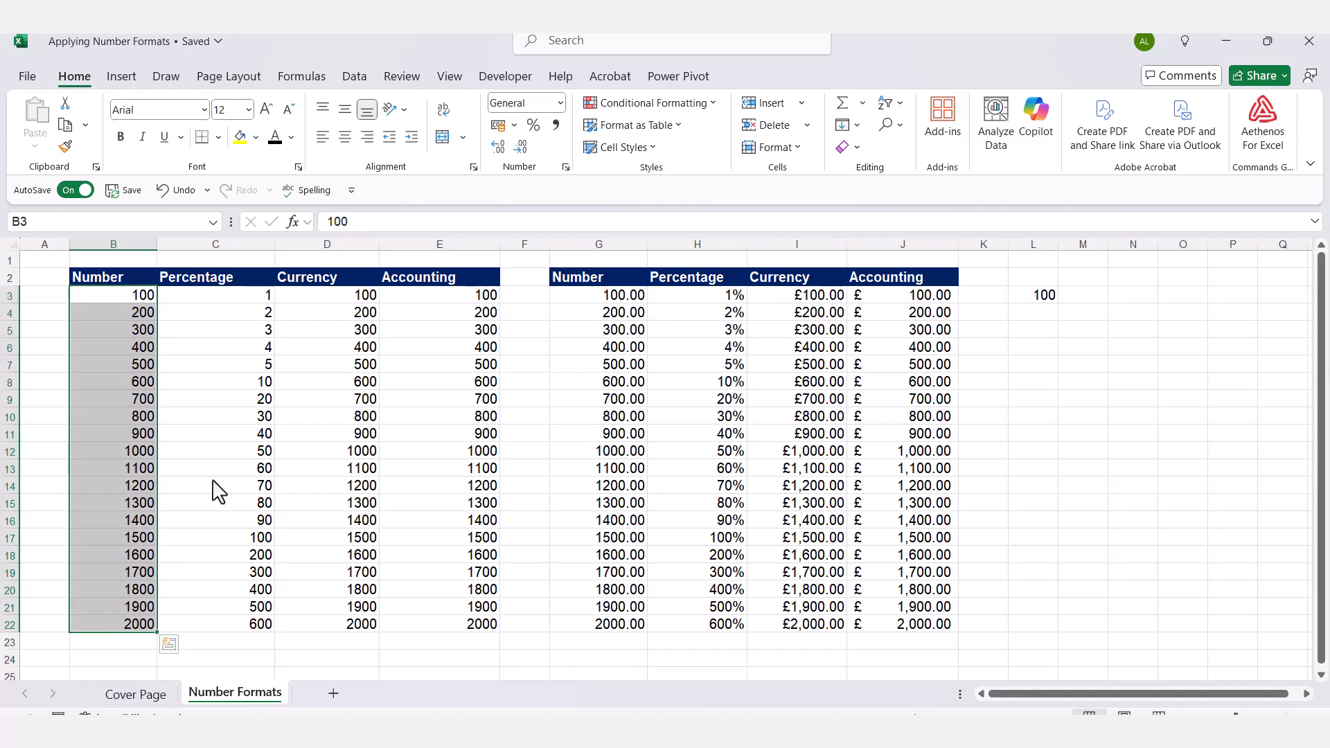
pyautogui.click(559, 104)
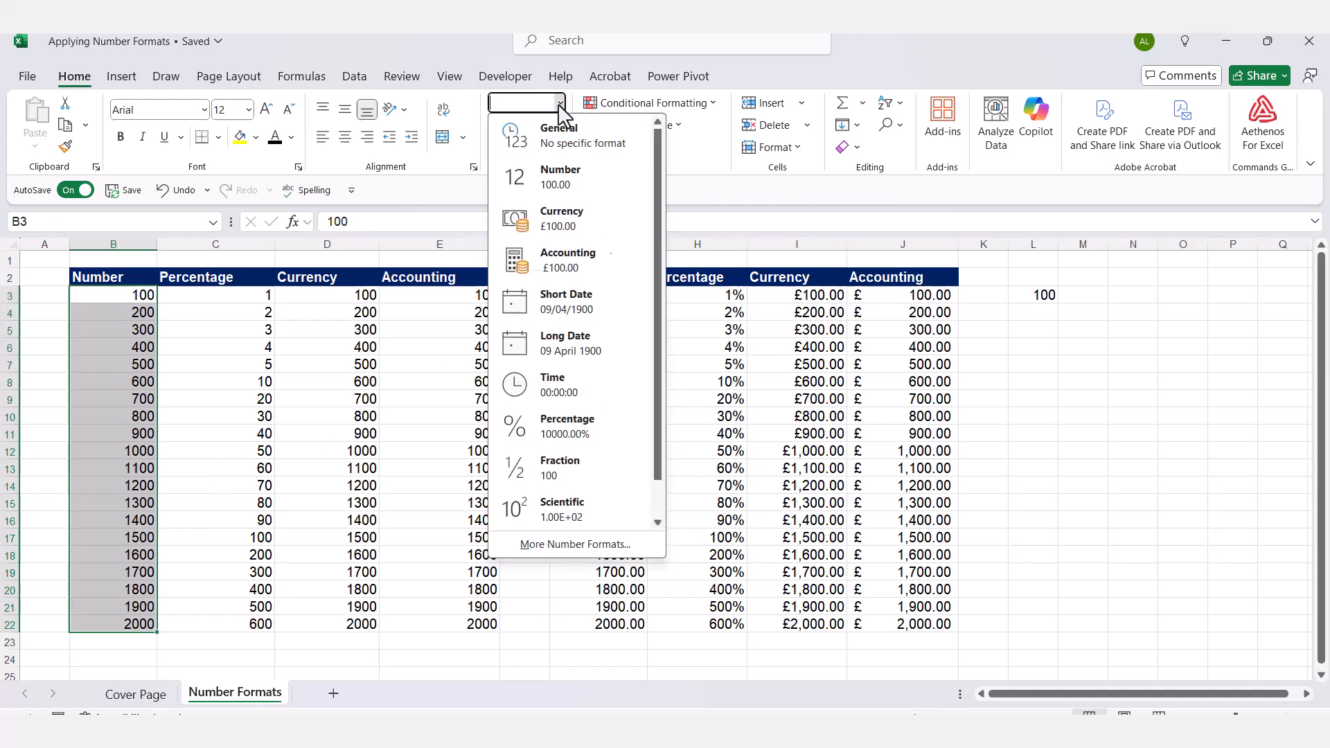
pyautogui.click(587, 189)
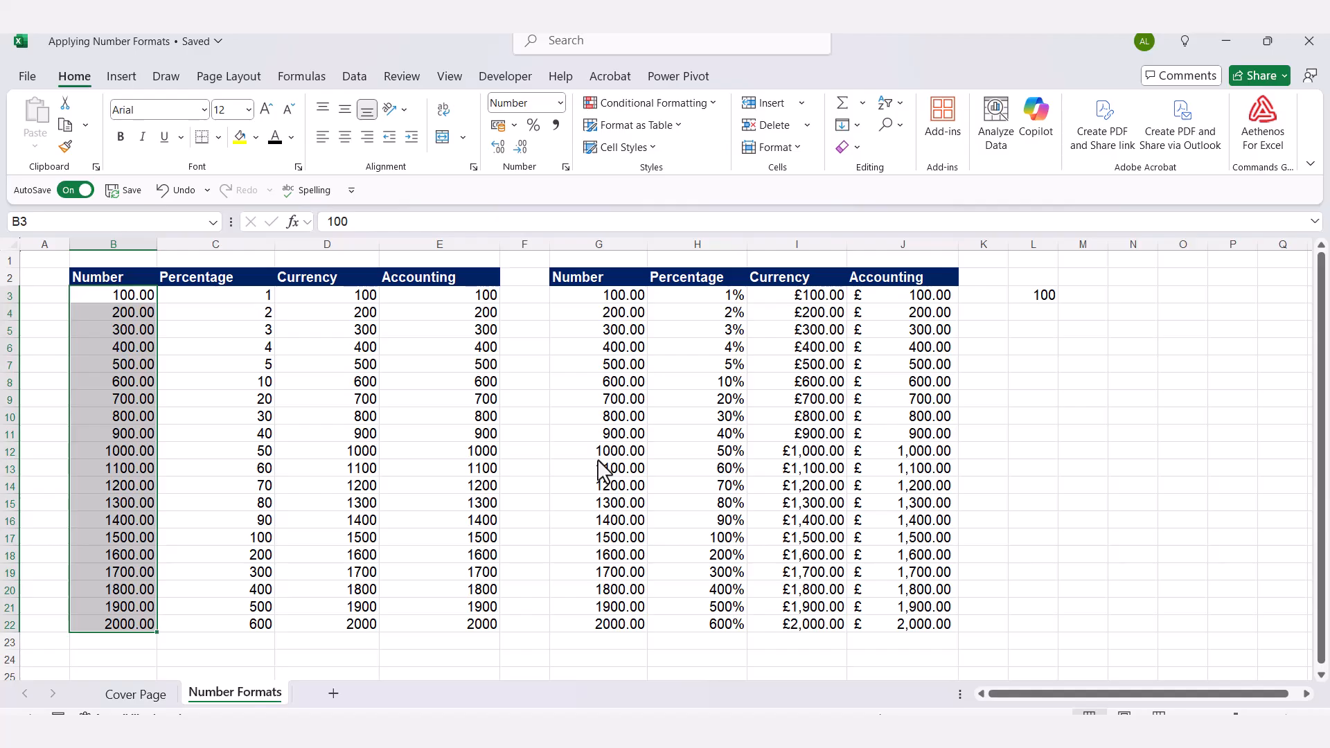
pyautogui.click(258, 313)
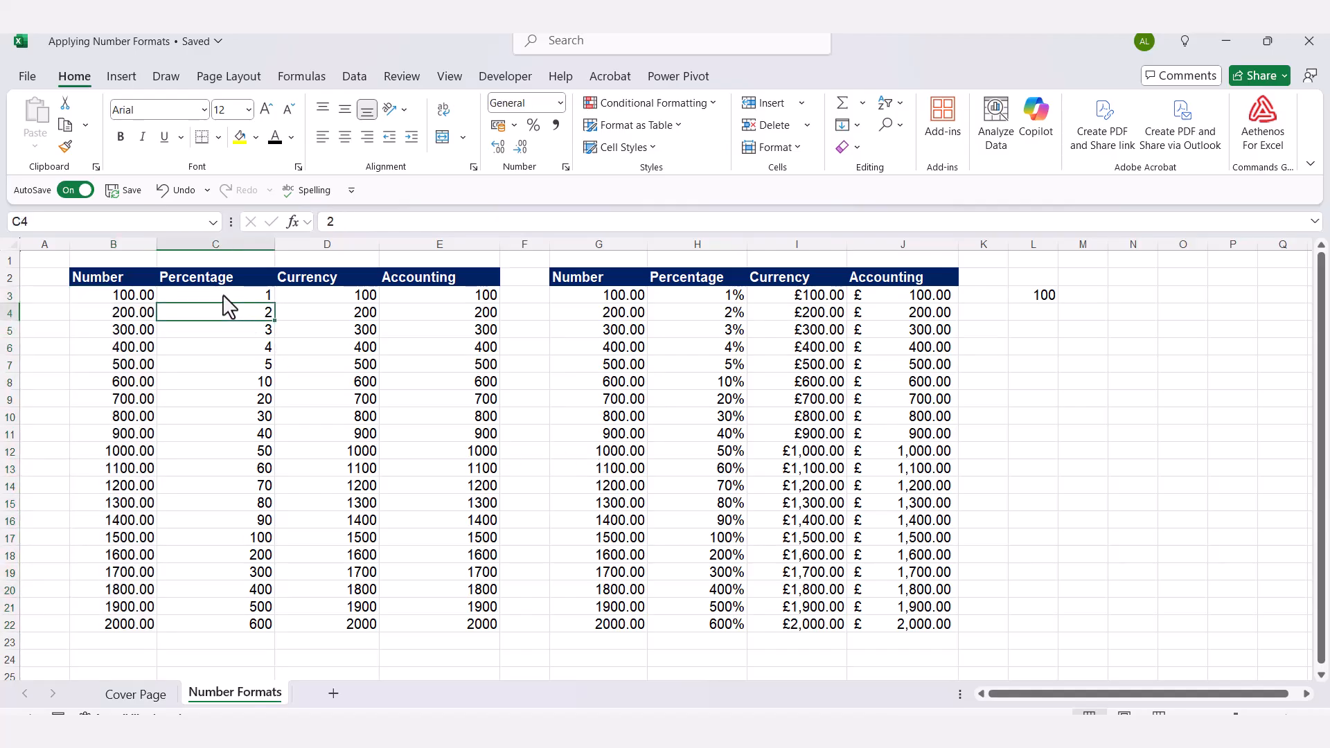
pyautogui.moveTo(222, 295); pyautogui.dragTo(222, 618)
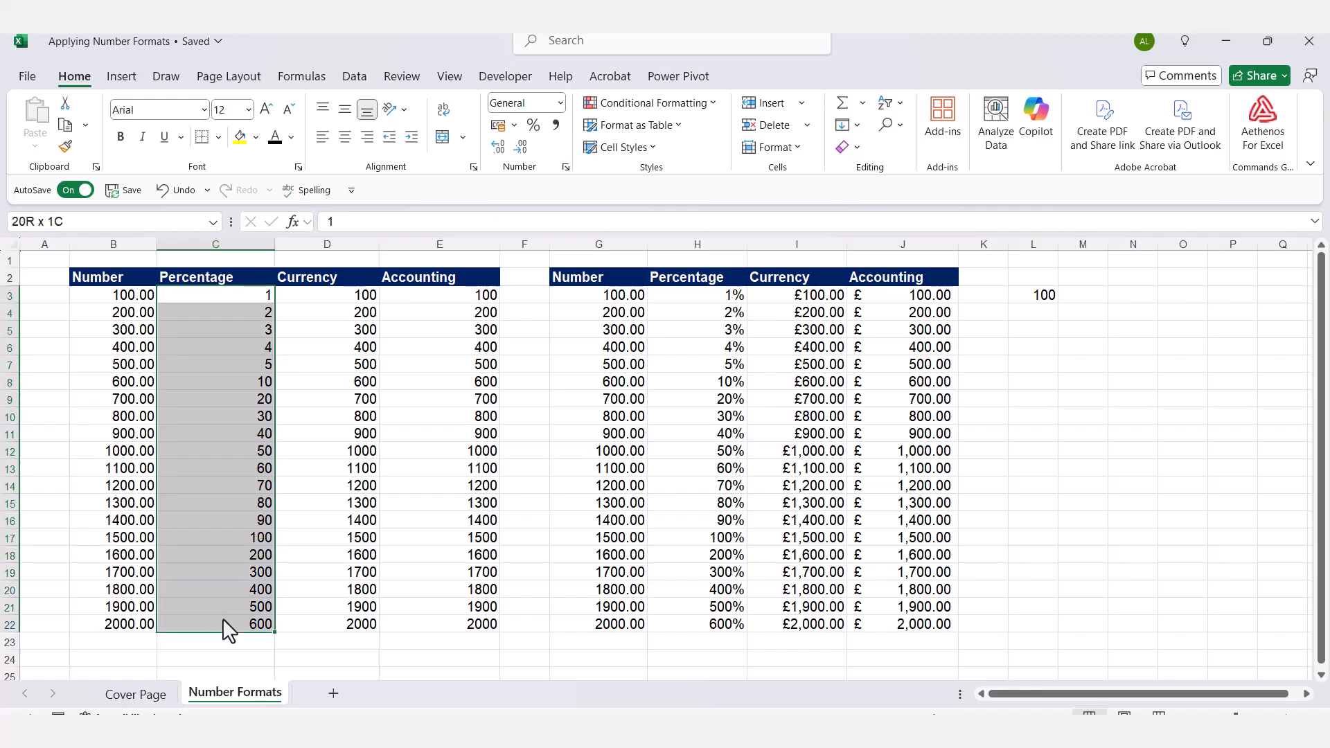
pyautogui.click(560, 103)
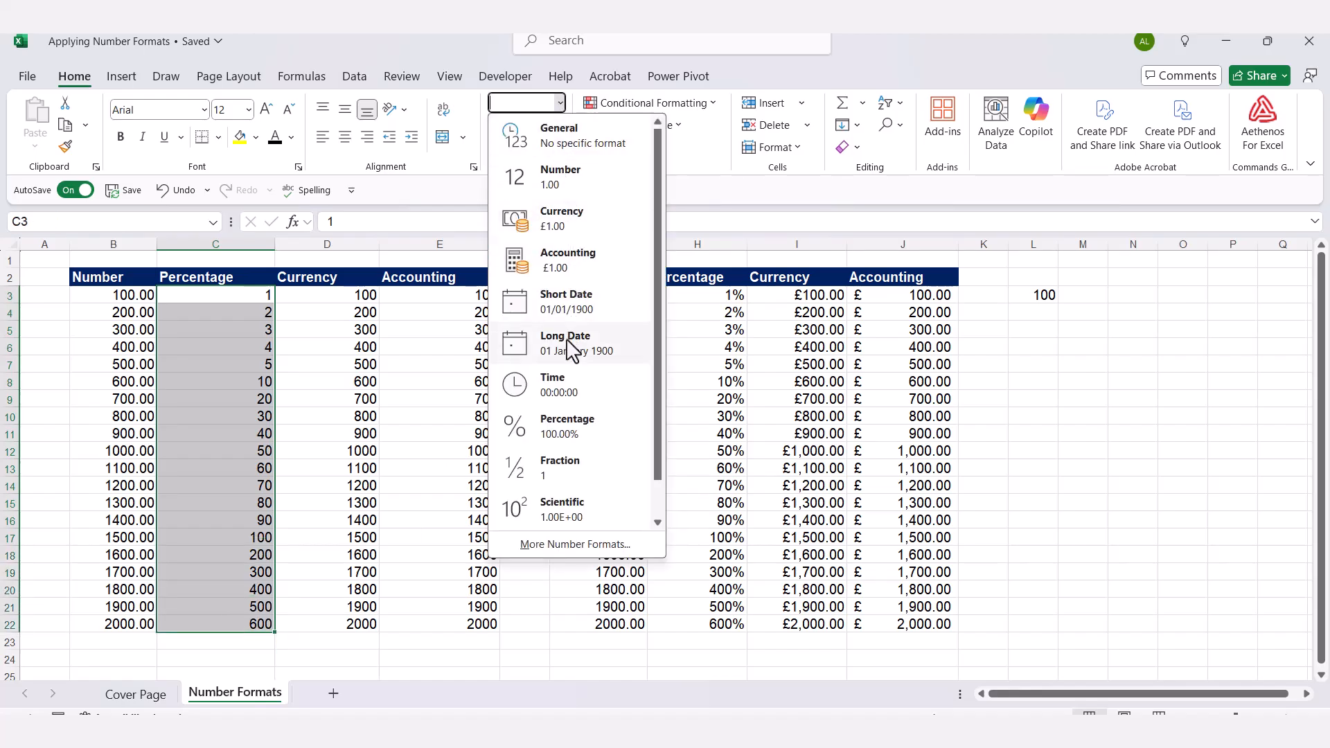
pyautogui.click(550, 424)
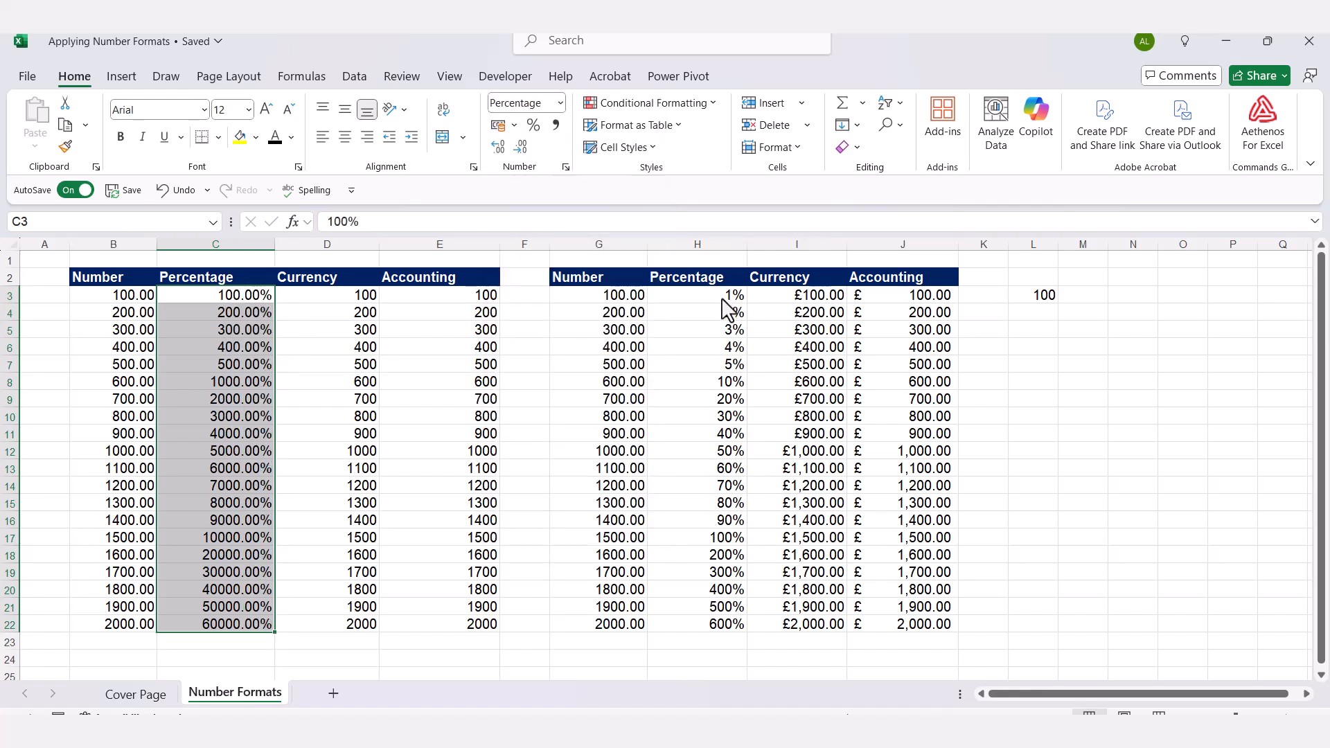
pyautogui.click(217, 297)
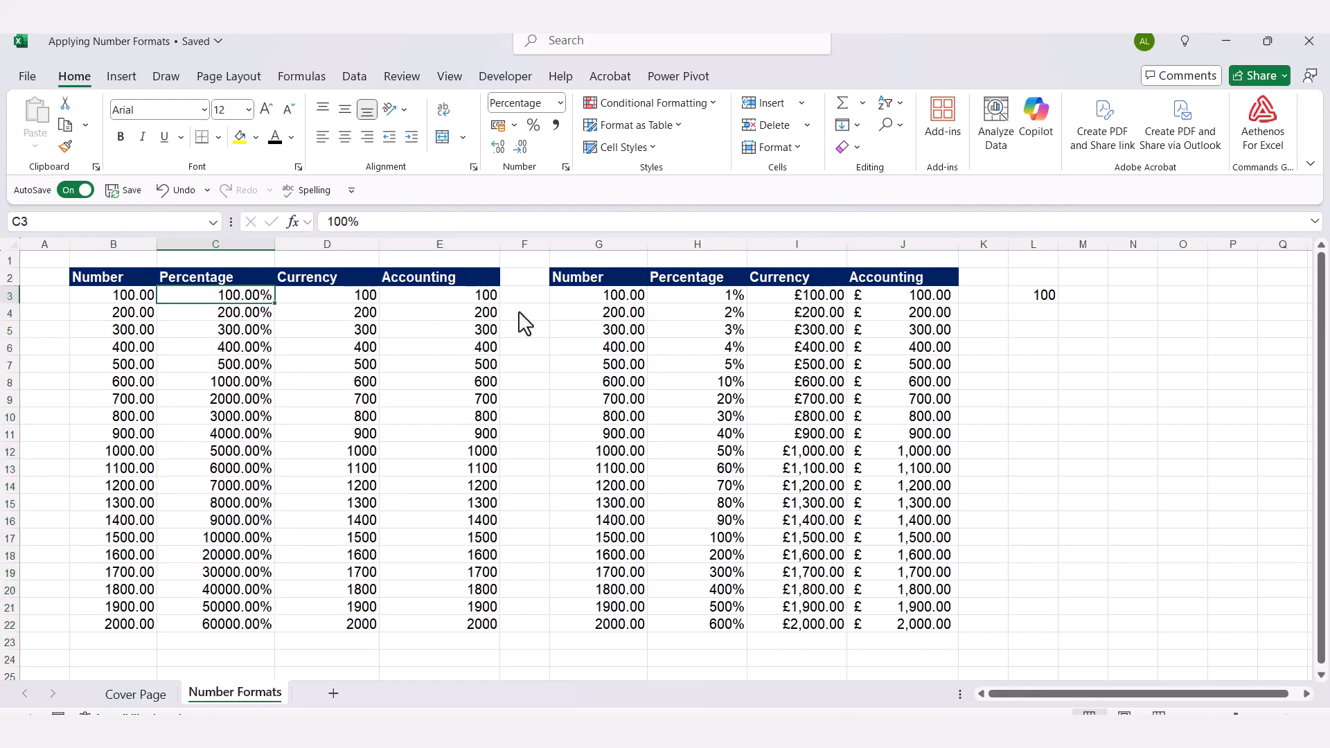
pyautogui.doubleClick(731, 315)
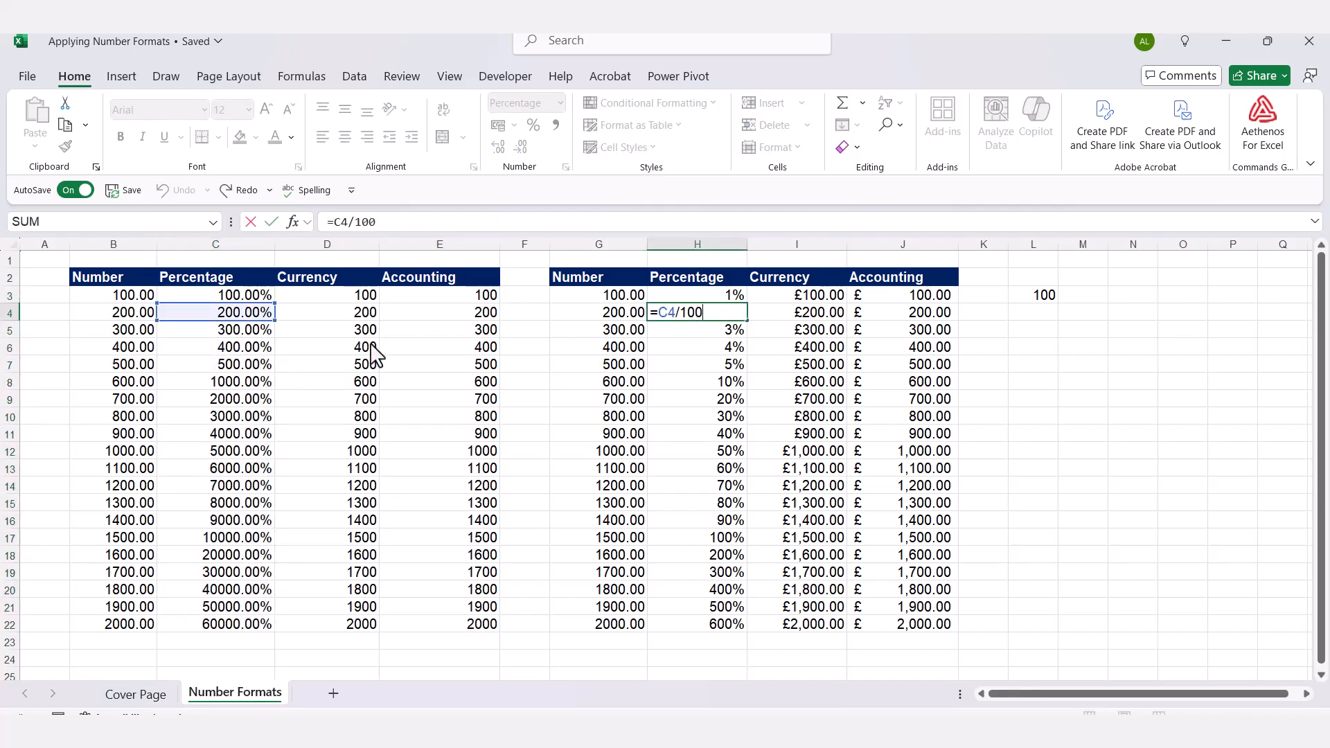
pyautogui.hotkey('ctrl', 'Return')
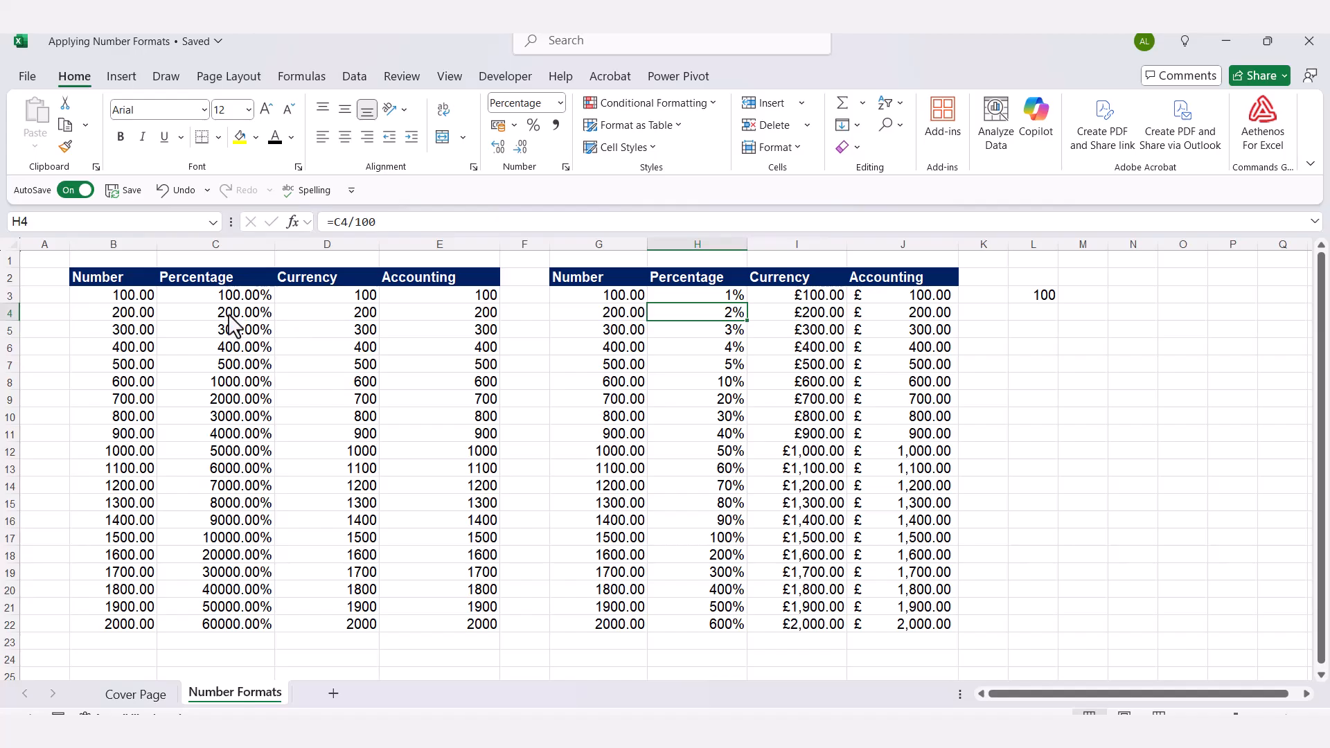
pyautogui.click(234, 324)
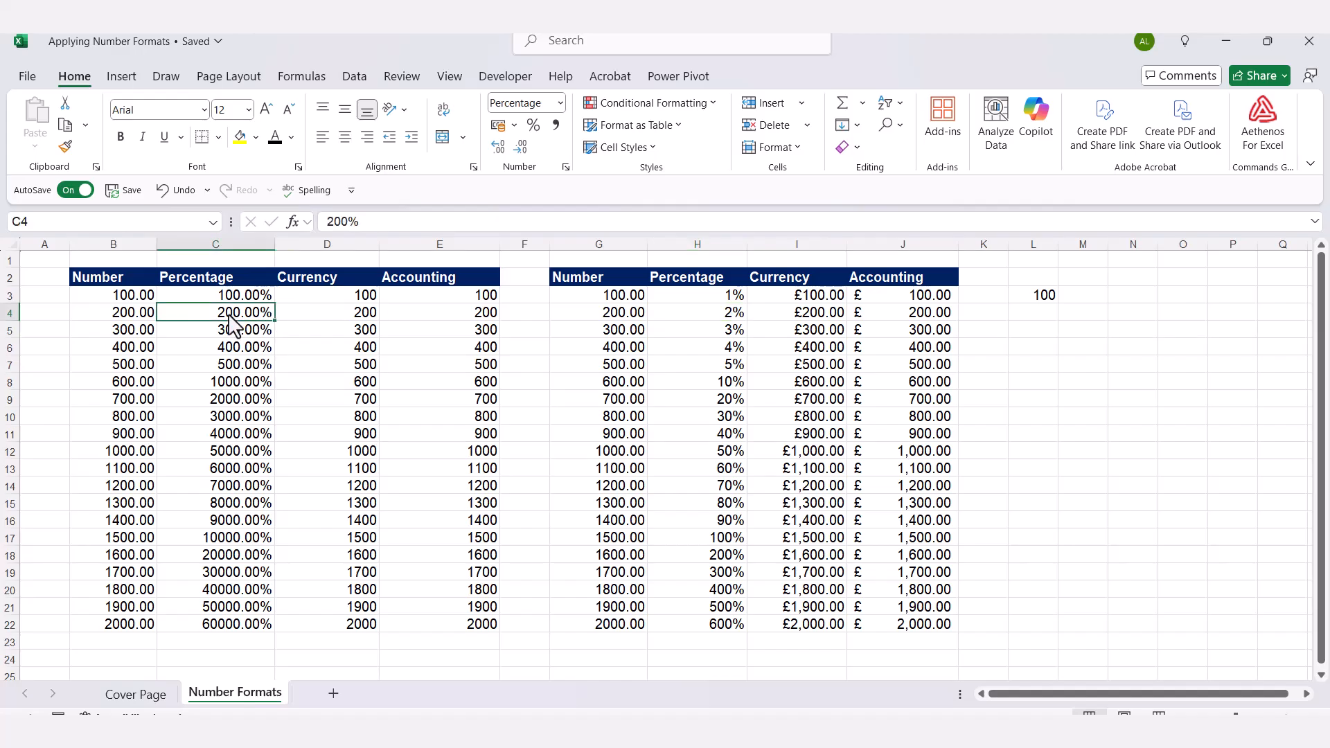
pyautogui.click(161, 187)
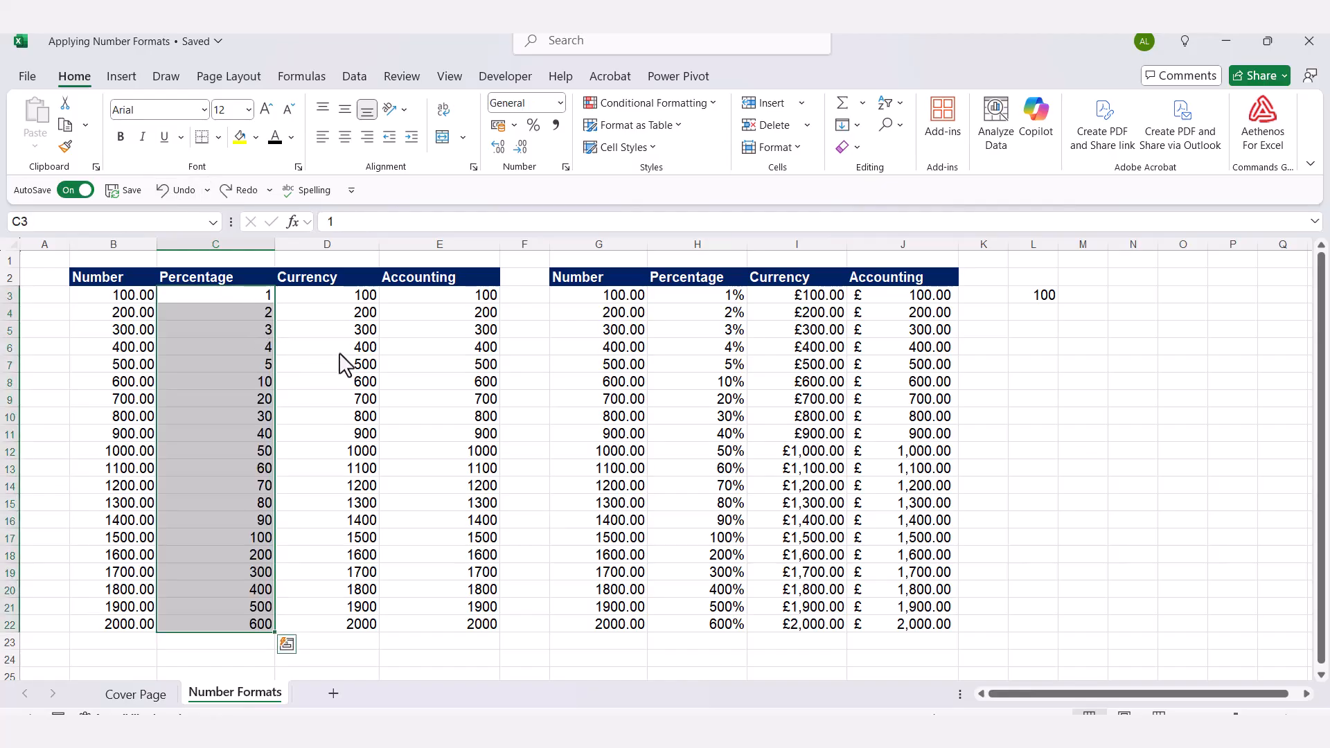
pyautogui.click(310, 328)
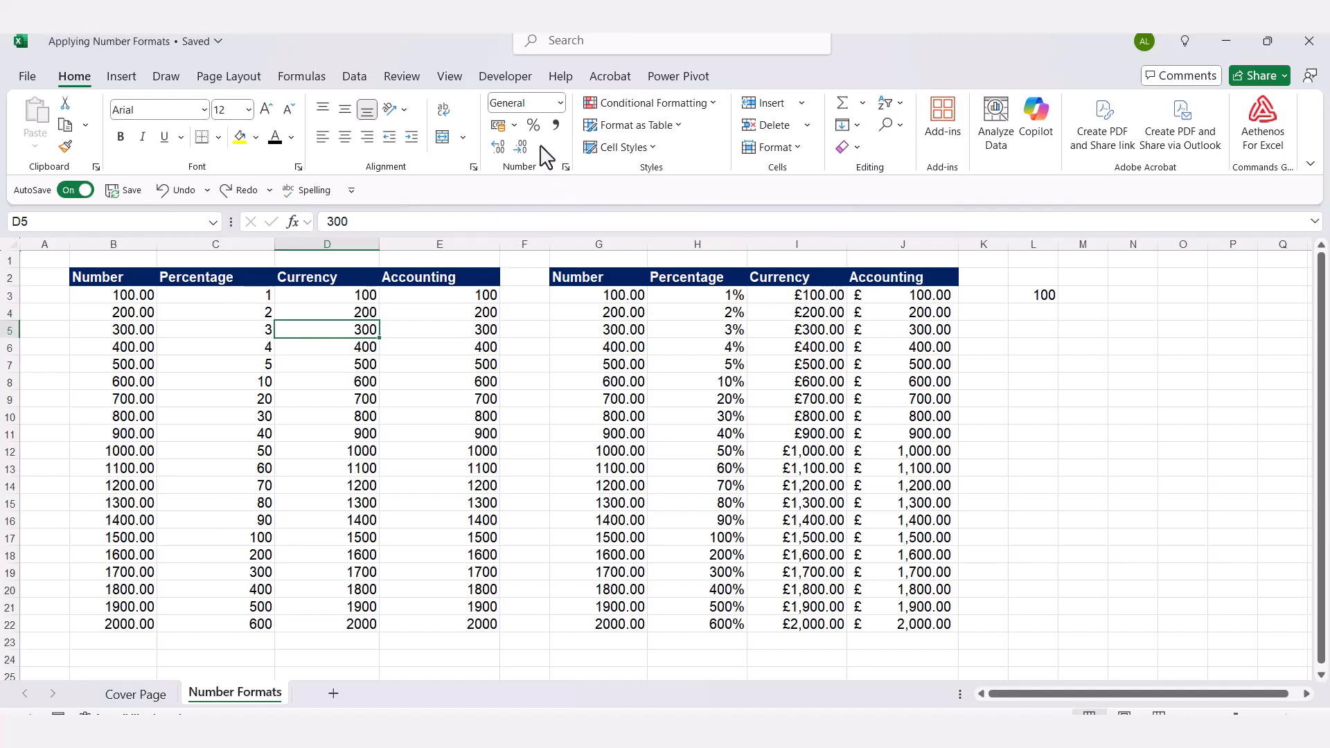
# Enter helper values 0.01 in F3 and 0.02 in F4.
pyautogui.click(532, 298)
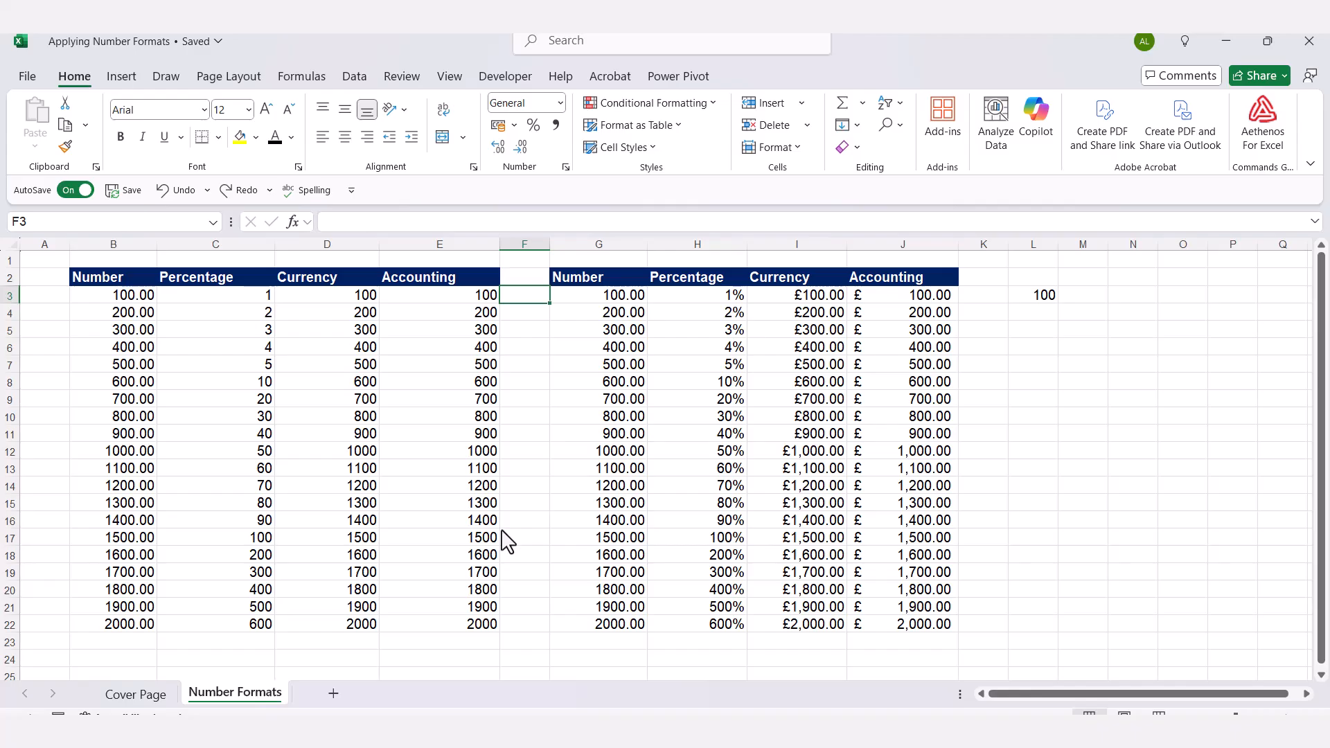
pyautogui.write('.01')
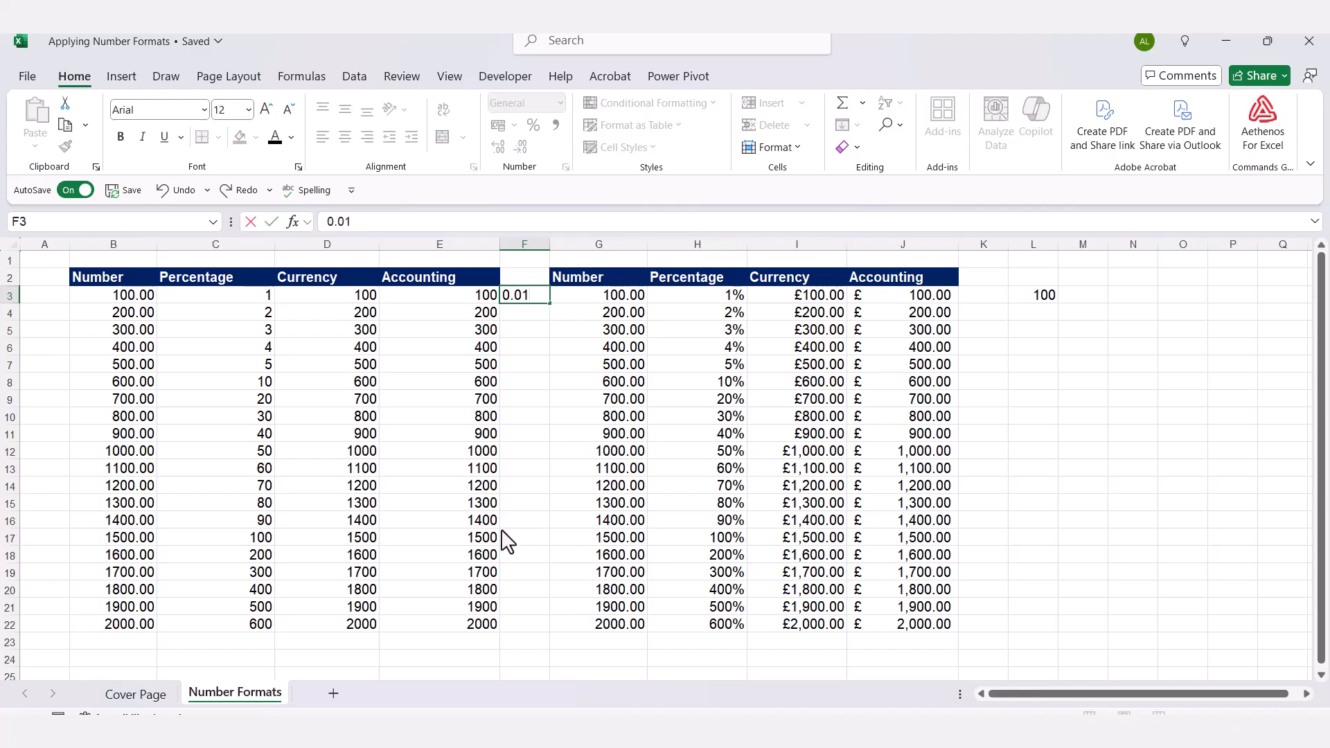
pyautogui.press('Return')
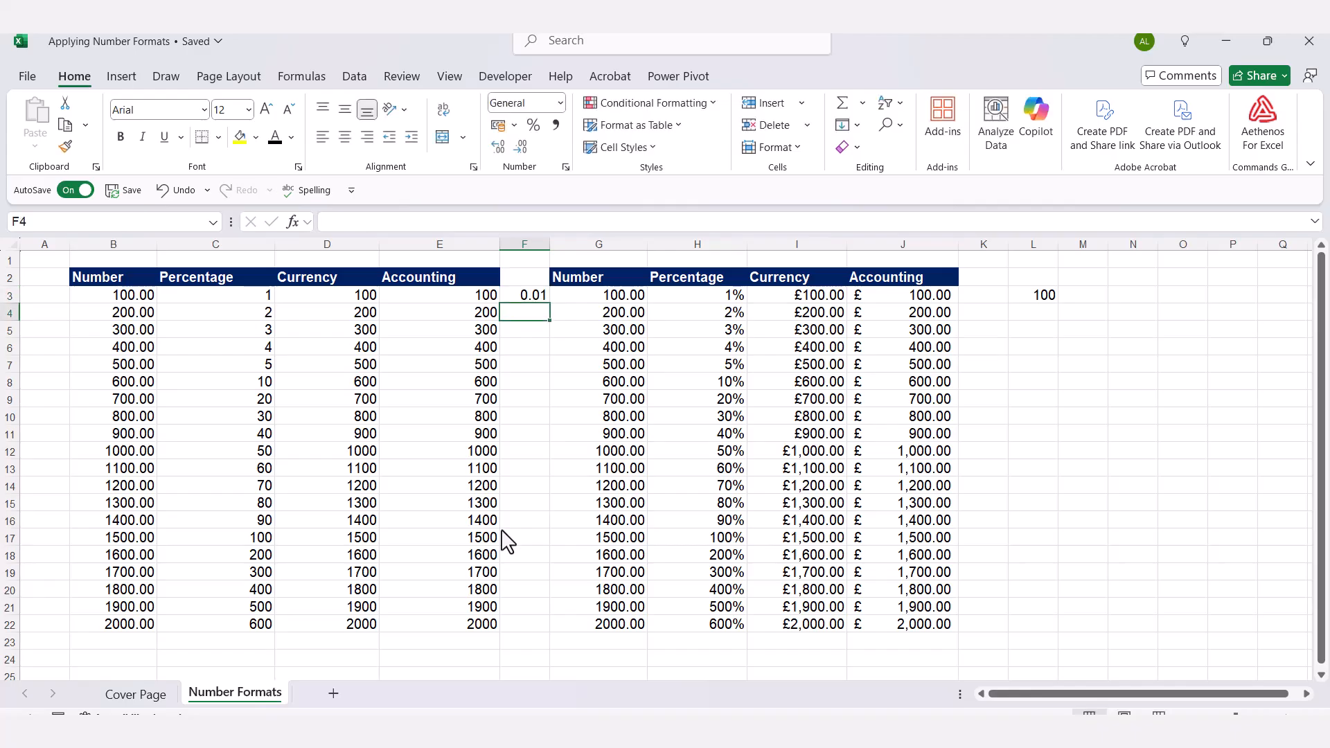
pyautogui.write('0.02')
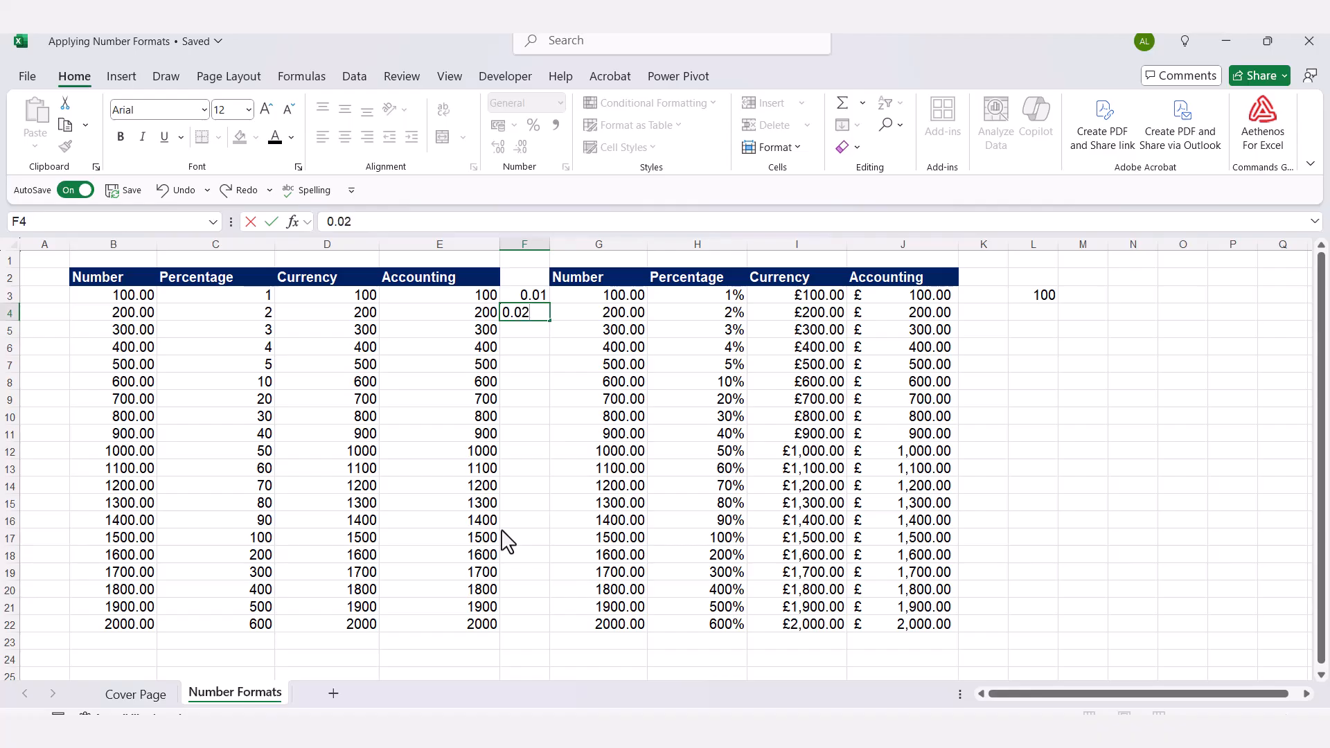
pyautogui.press('Return')
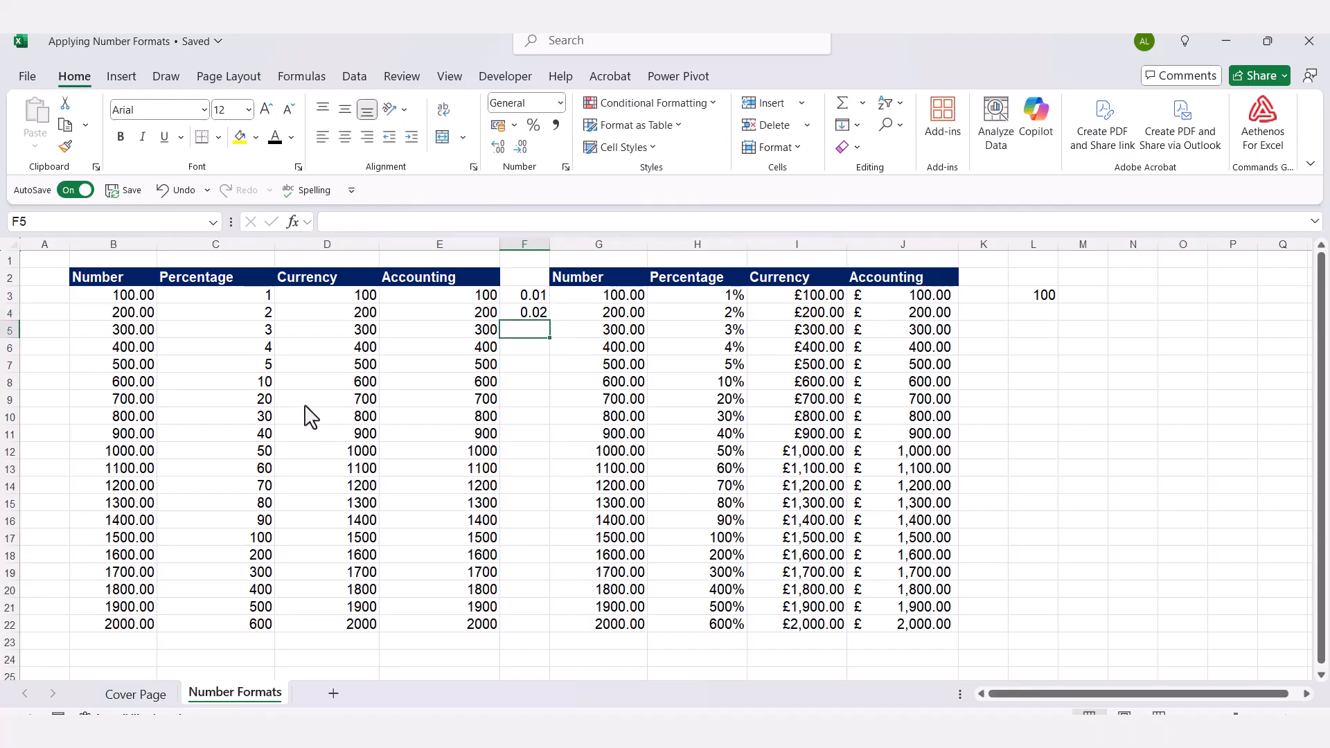
# Format F3:F4 as Percentage with zero decimals, showing 1% and 2%.
pyautogui.moveTo(526, 299); pyautogui.dragTo(530, 319)
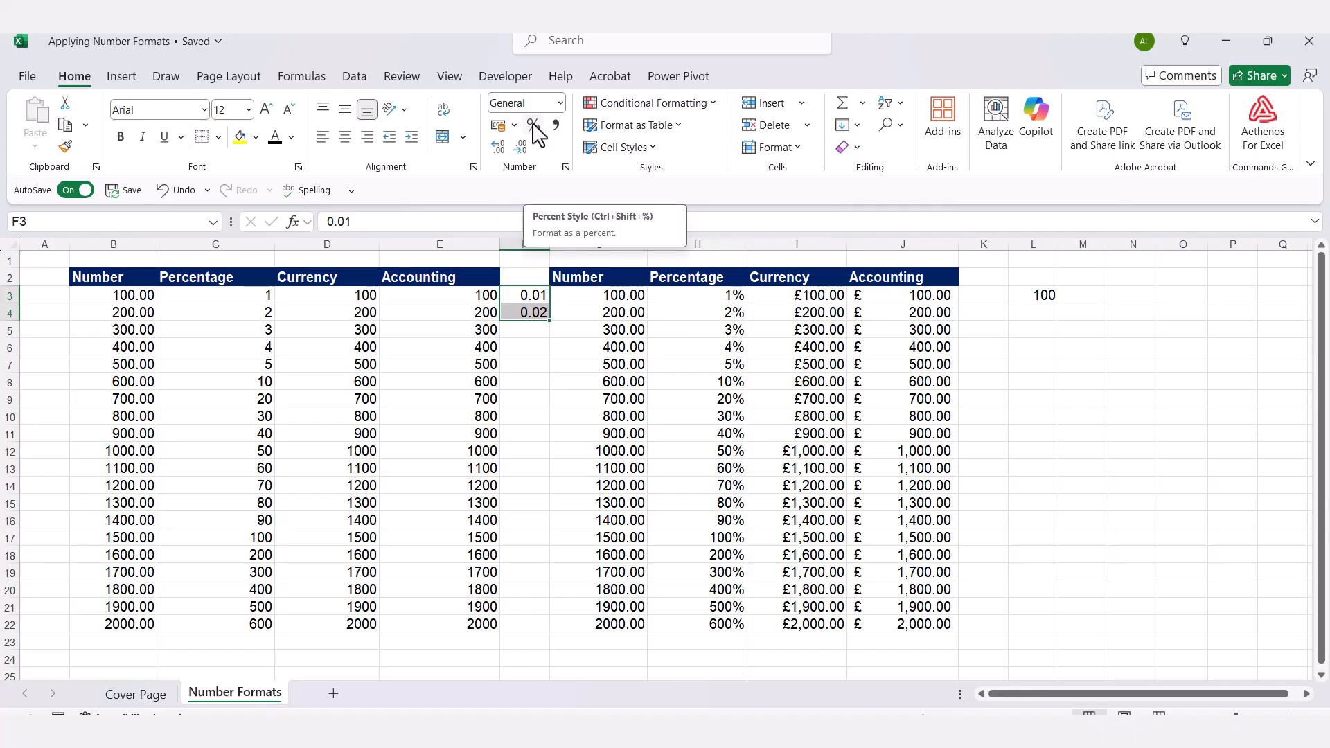
pyautogui.click(560, 103)
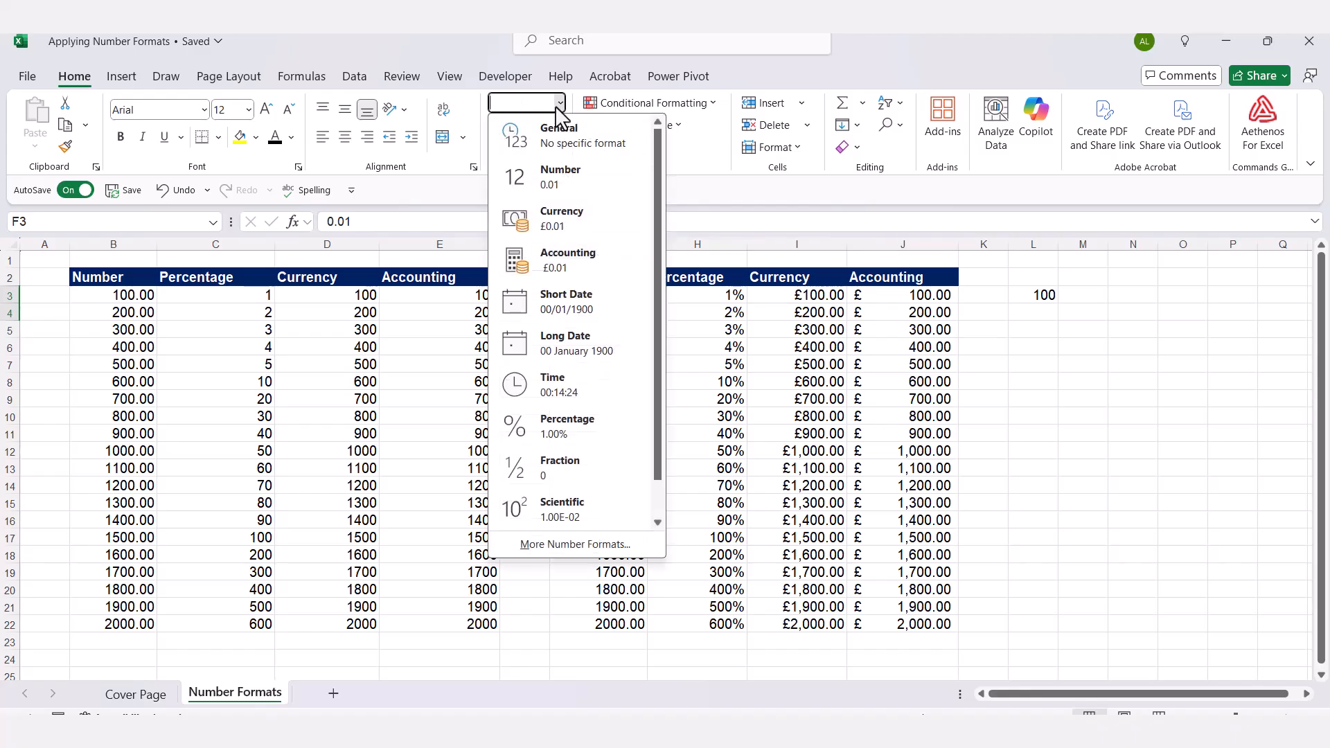
pyautogui.click(542, 433)
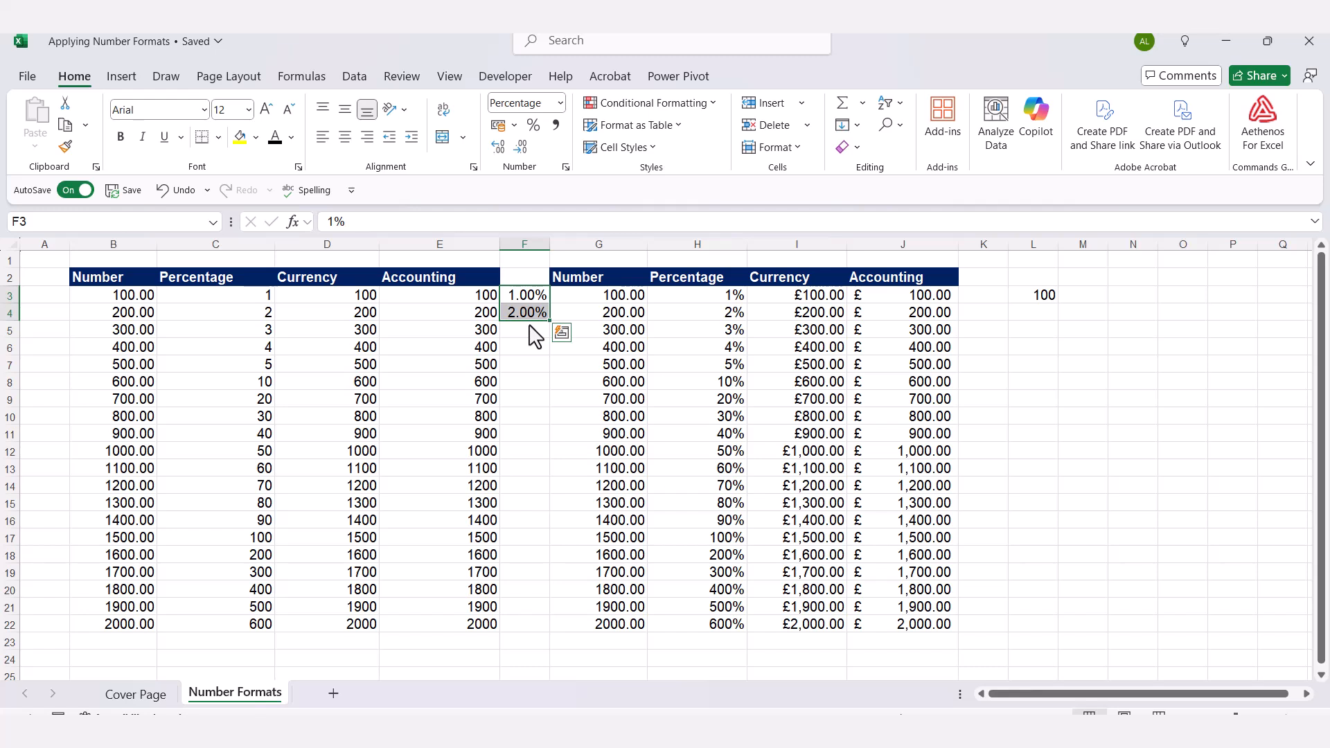
pyautogui.click(525, 148)
pyautogui.click(536, 401)
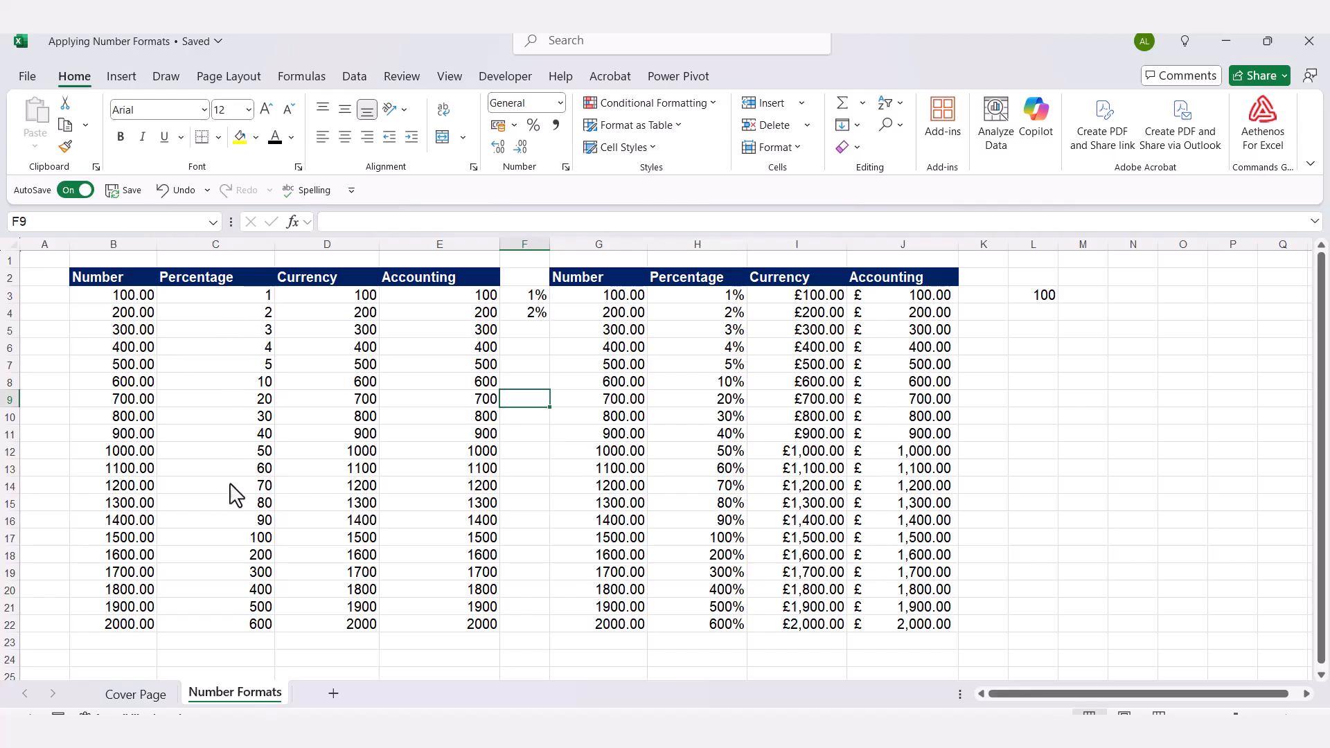
# Inspect the example formulas in H3 and H7 without changing them.
pyautogui.doubleClick(723, 299)
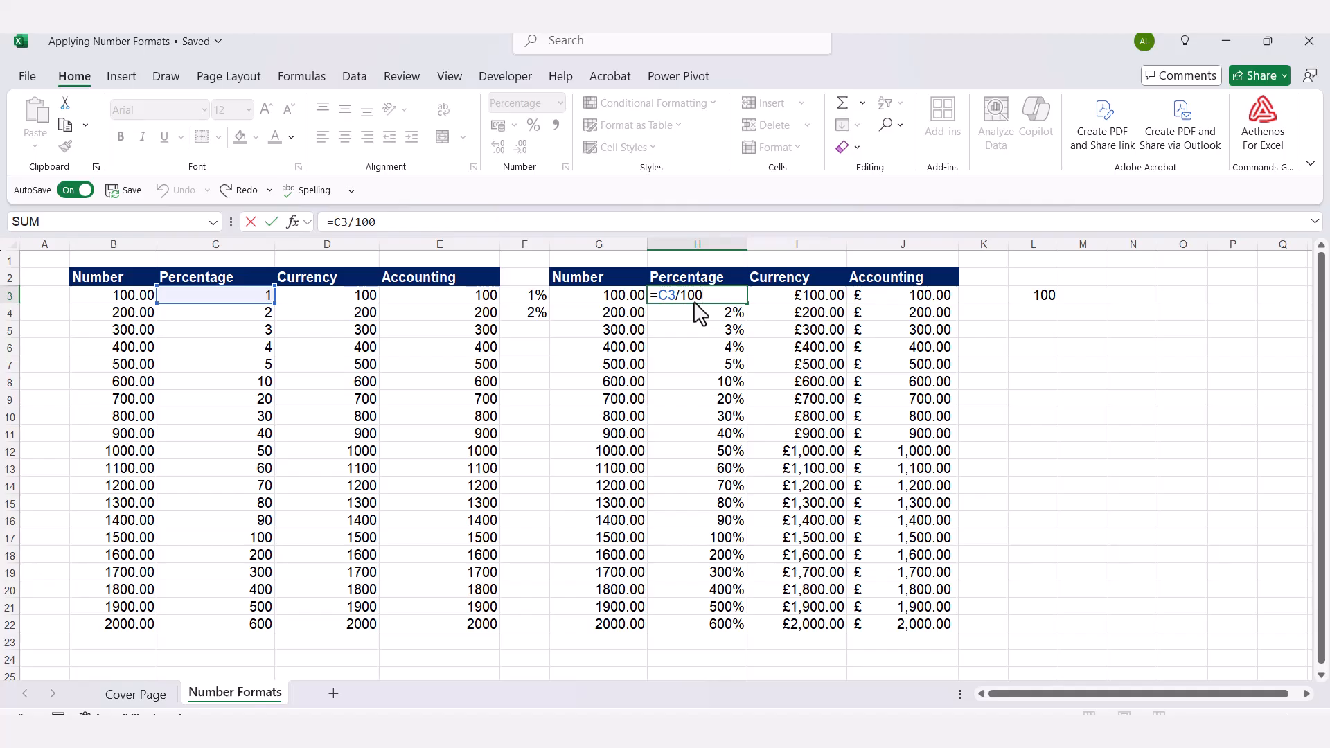
pyautogui.press('Escape')
pyautogui.click(713, 370)
pyautogui.doubleClick(714, 370)
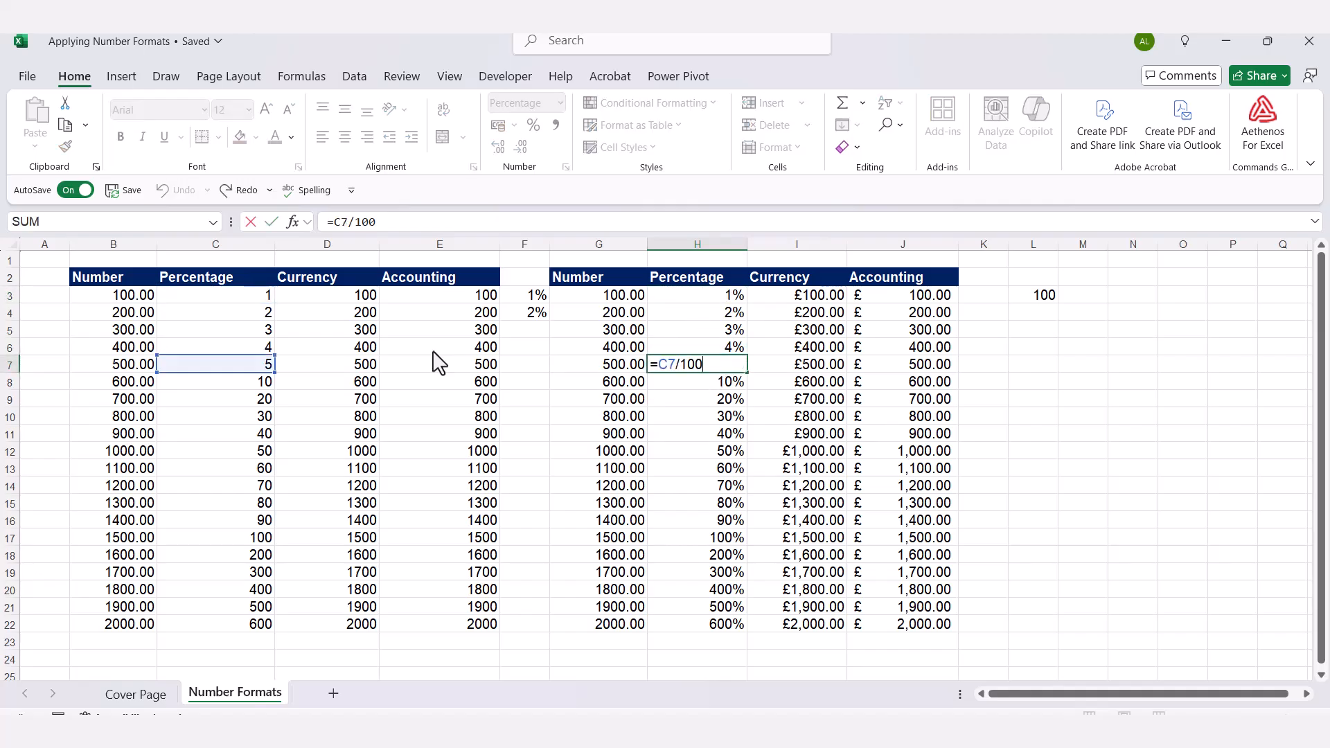
pyautogui.press('Escape')
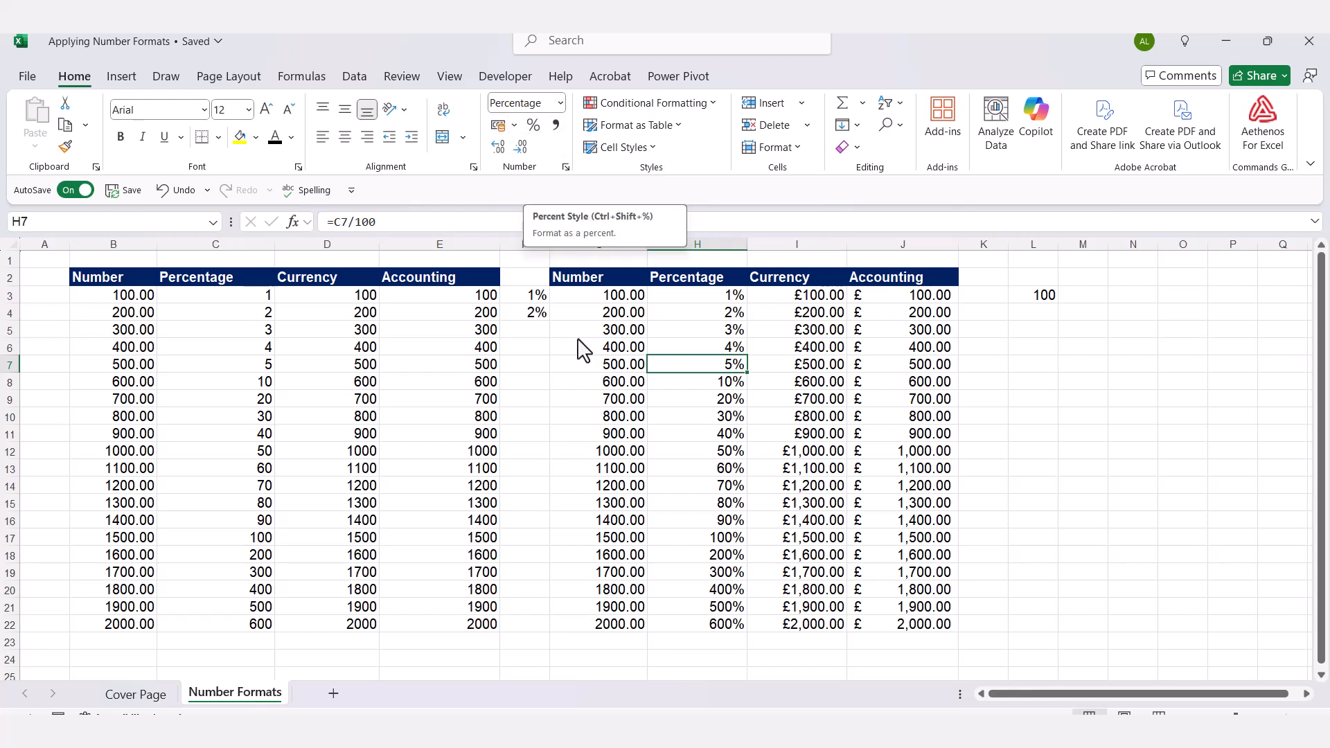
# Enter =C5/100 in F5, fill it down to F22, and apply Percent Style.
pyautogui.click(540, 332)
pyautogui.write('=')
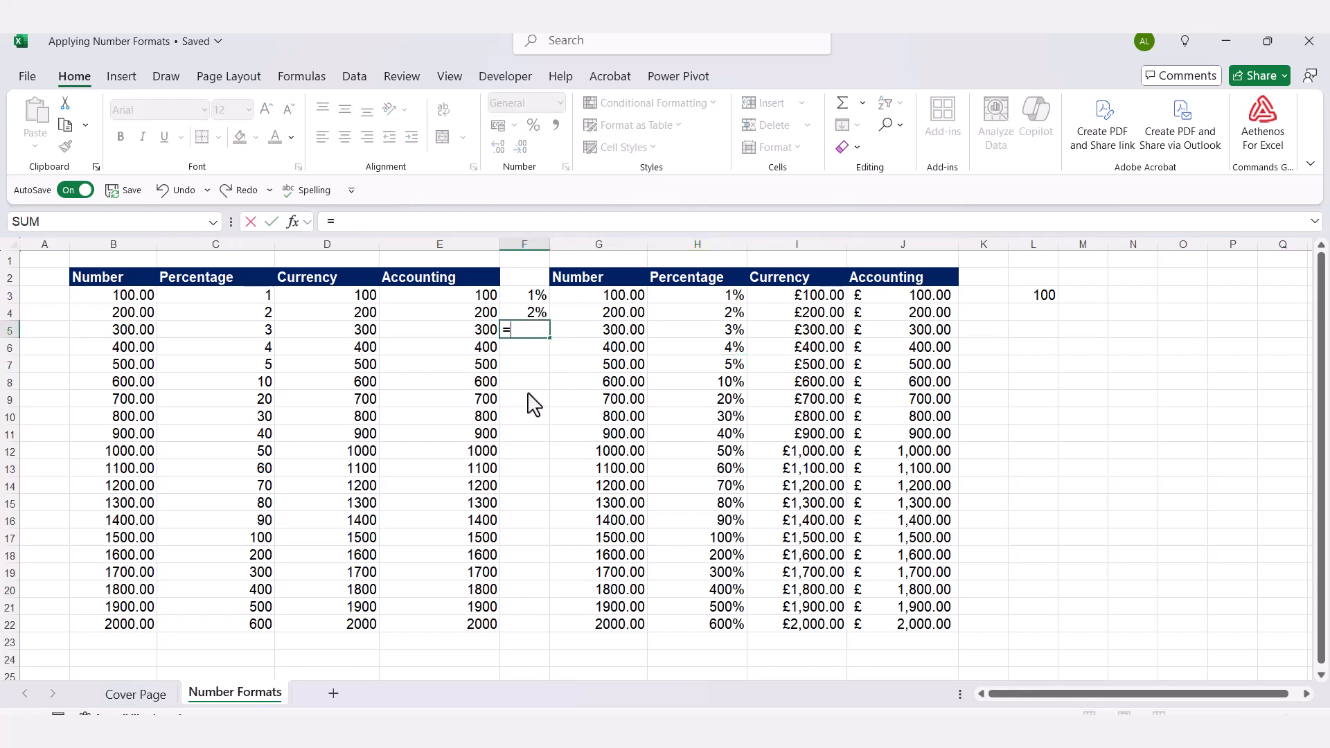
pyautogui.press('Left')
pyautogui.press('Left')
pyautogui.press('Left')
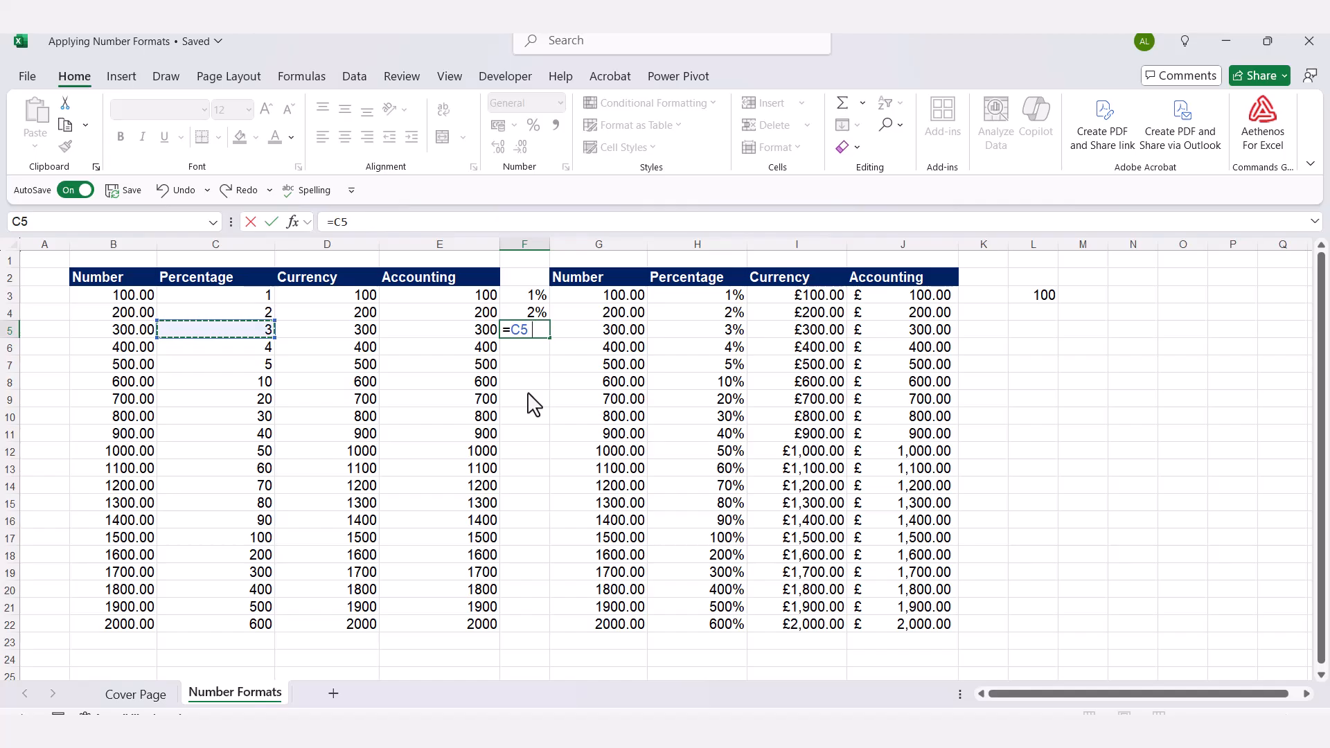
pyautogui.write('/100')
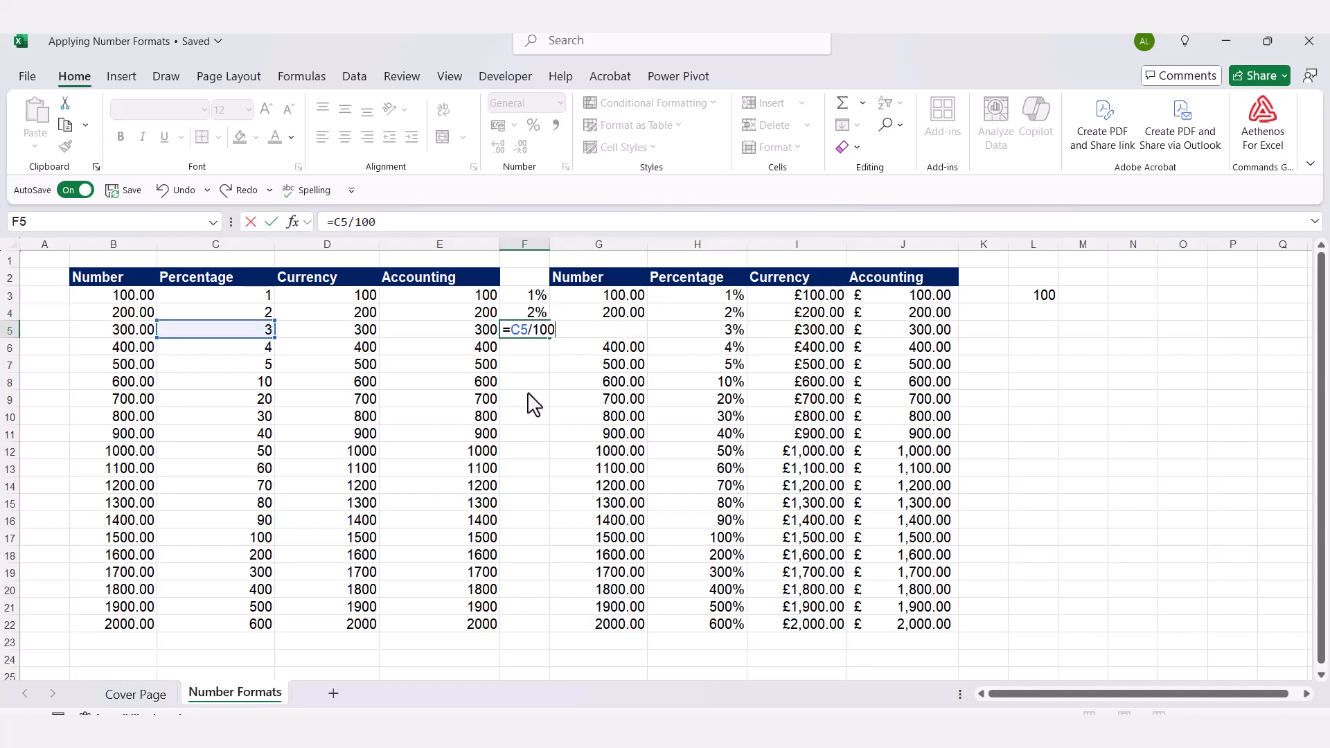
pyautogui.hotkey('ctrl', 'Return')
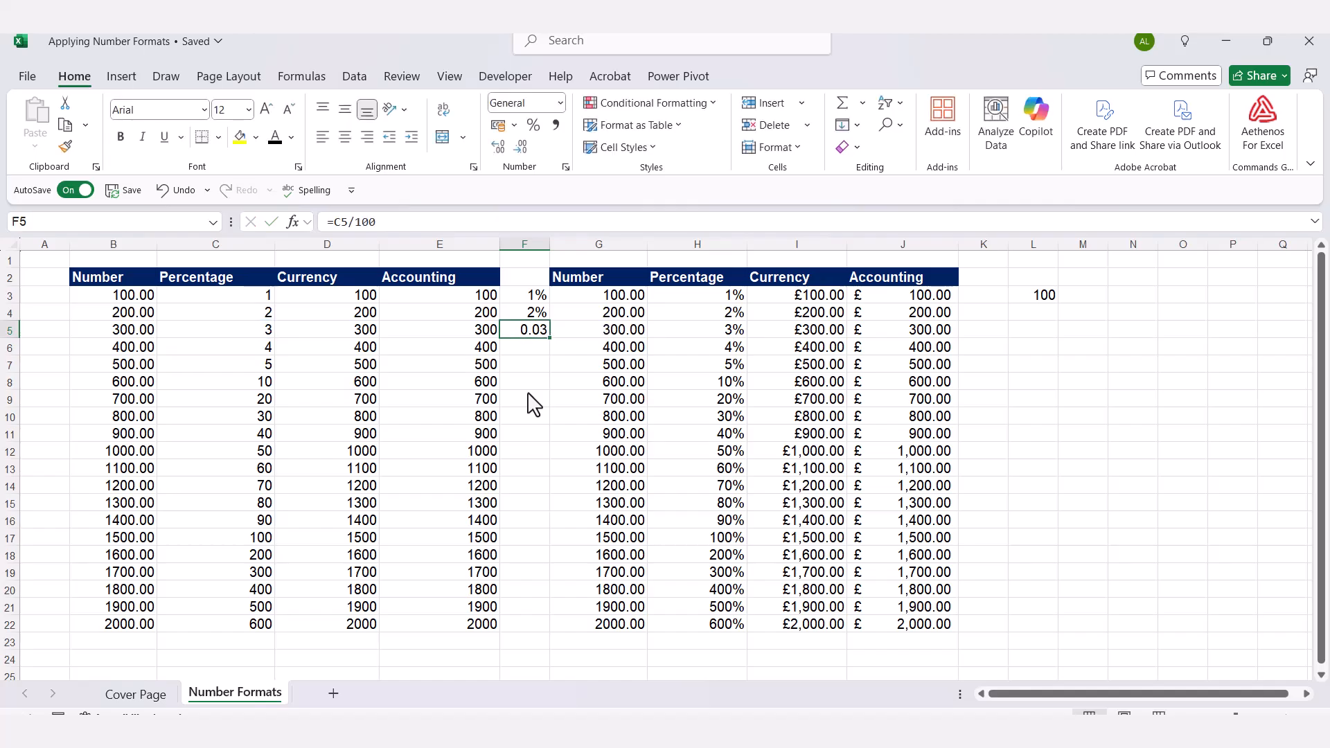
pyautogui.doubleClick(550, 338)
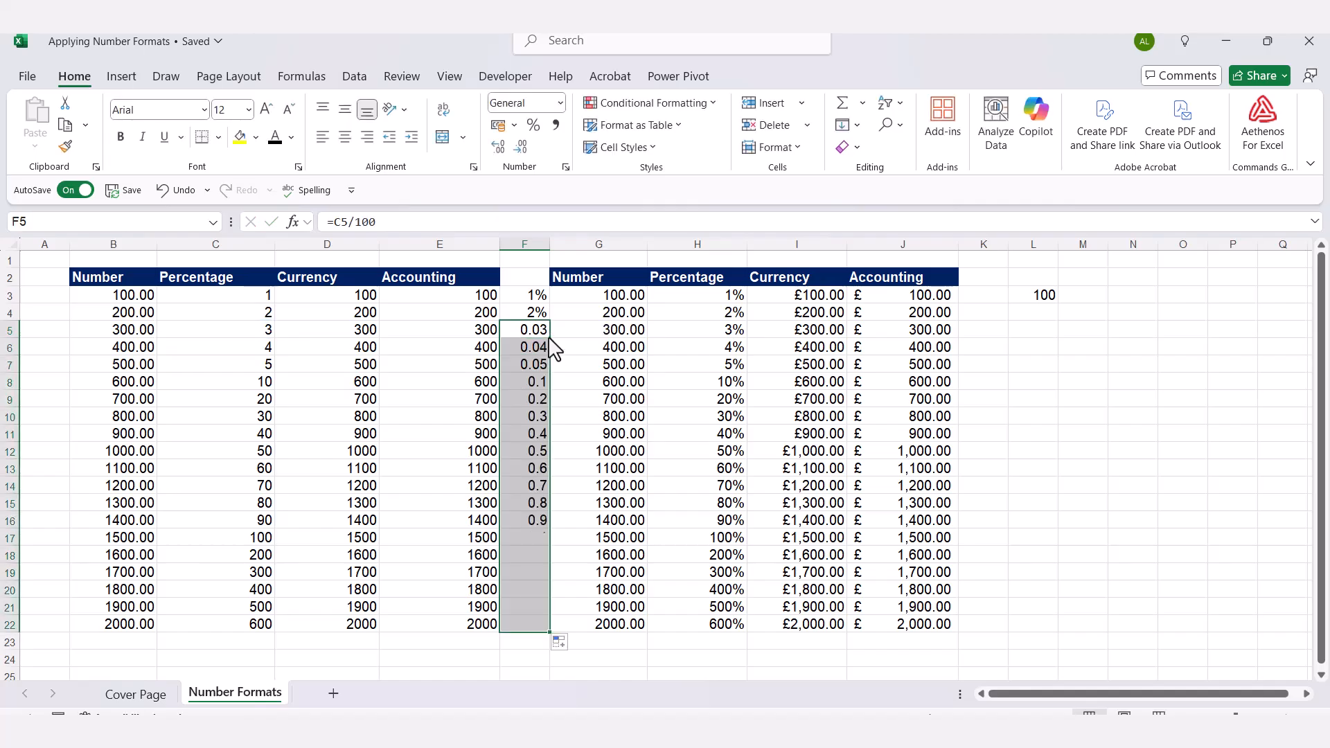
pyautogui.click(537, 132)
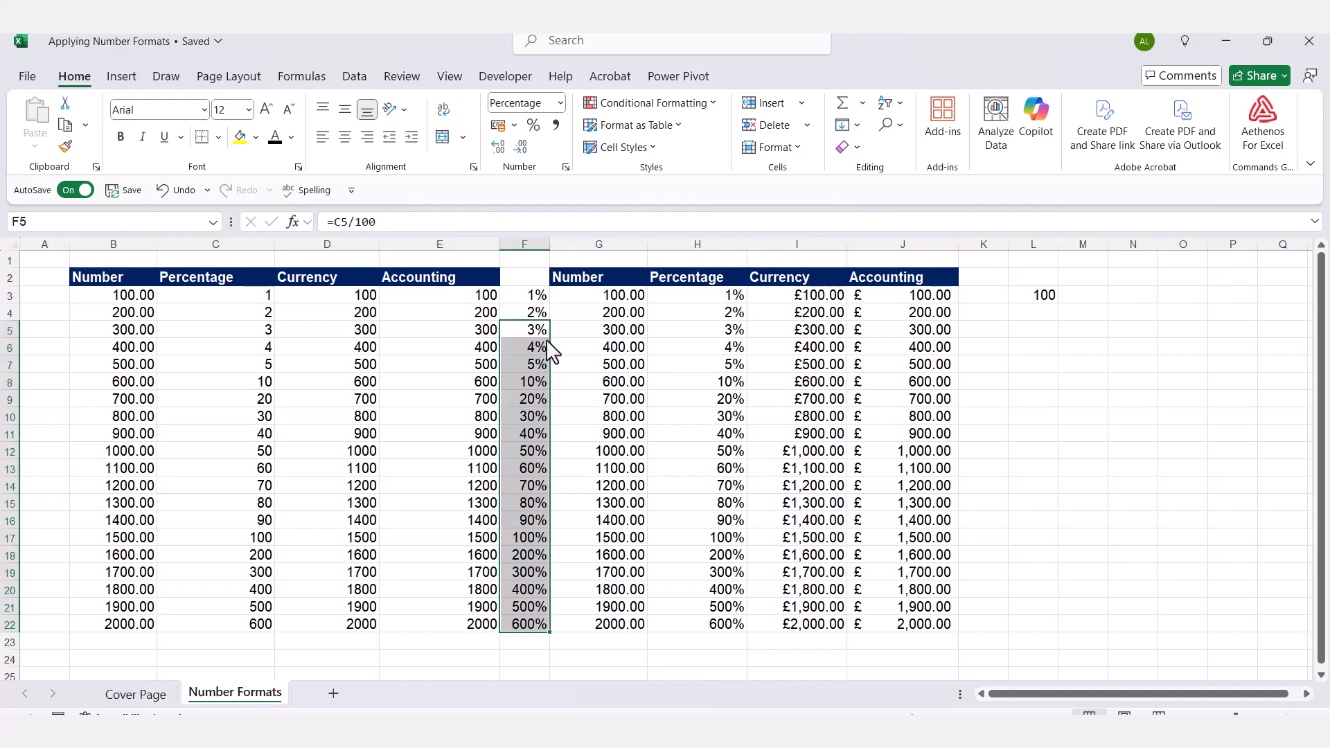
pyautogui.click(1082, 346)
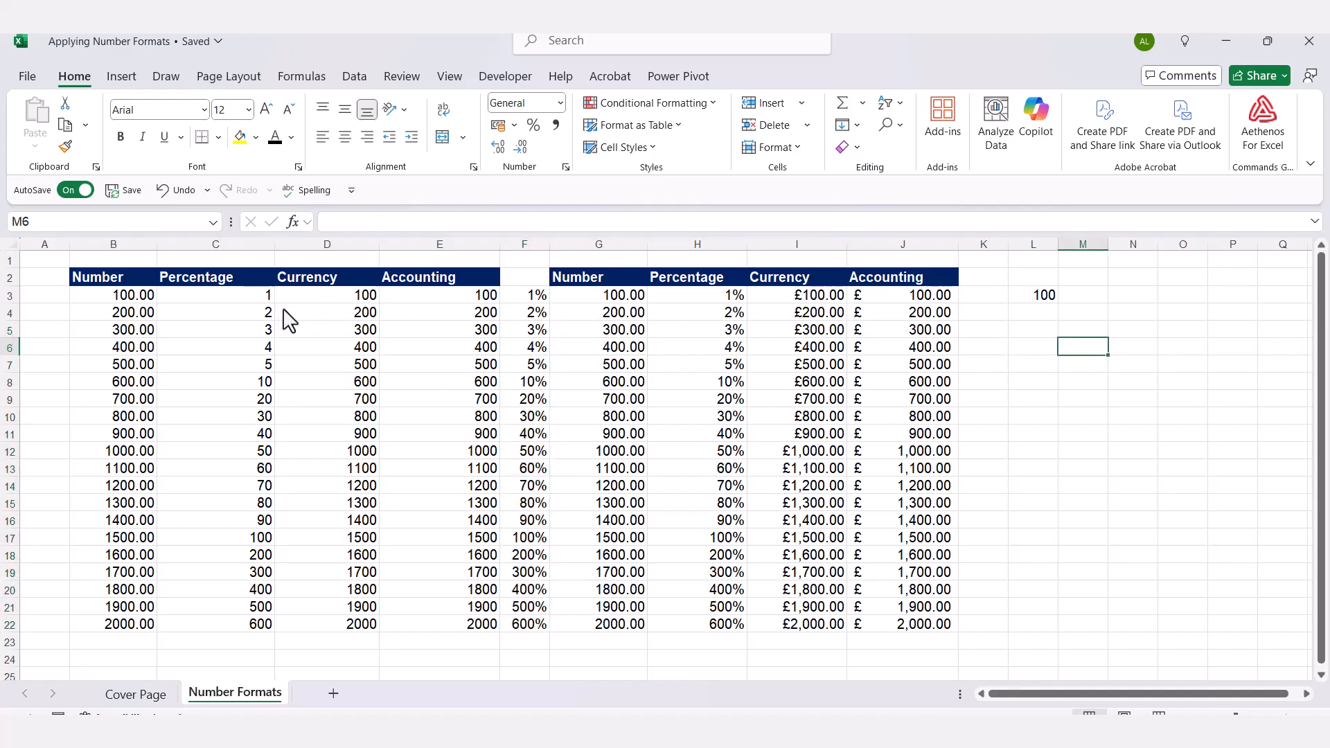
# Apply the Currency format to D3:D22, showing £100.00 to £2,000.00.
pyautogui.moveTo(319, 297); pyautogui.dragTo(322, 616)
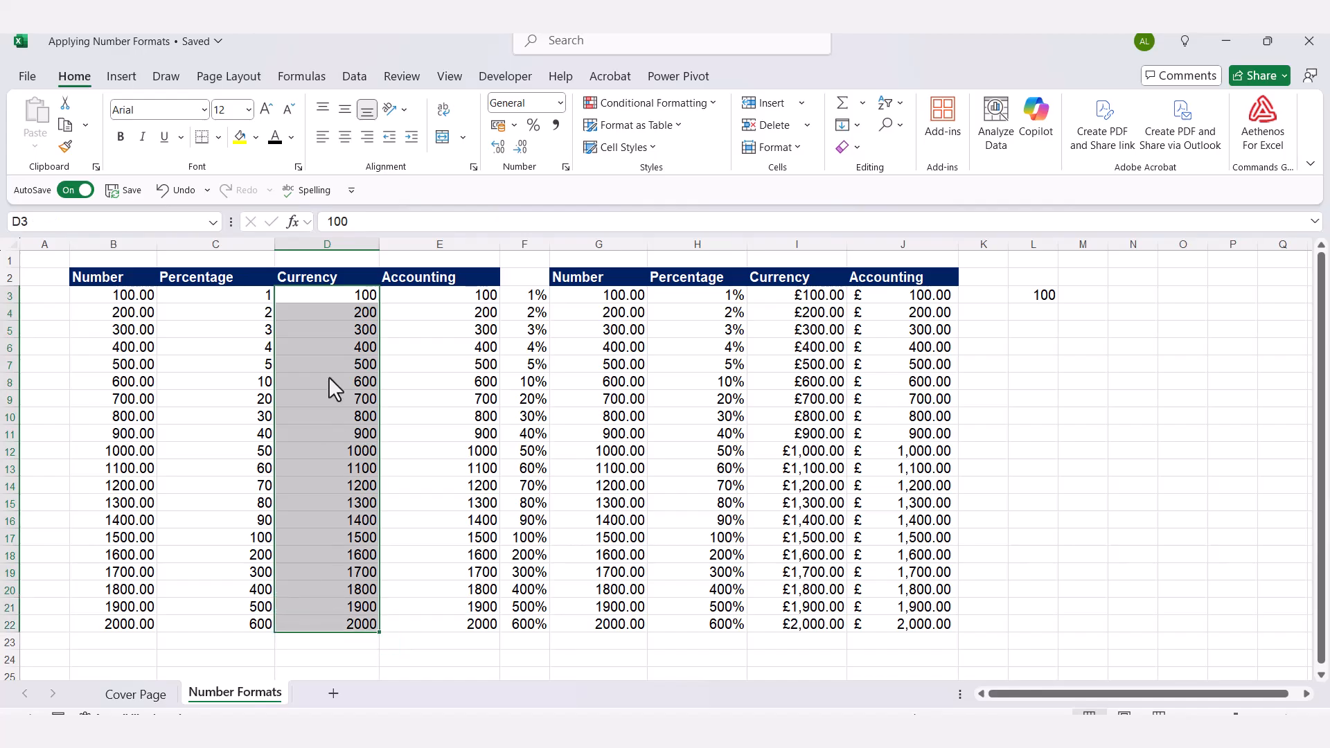
pyautogui.click(560, 103)
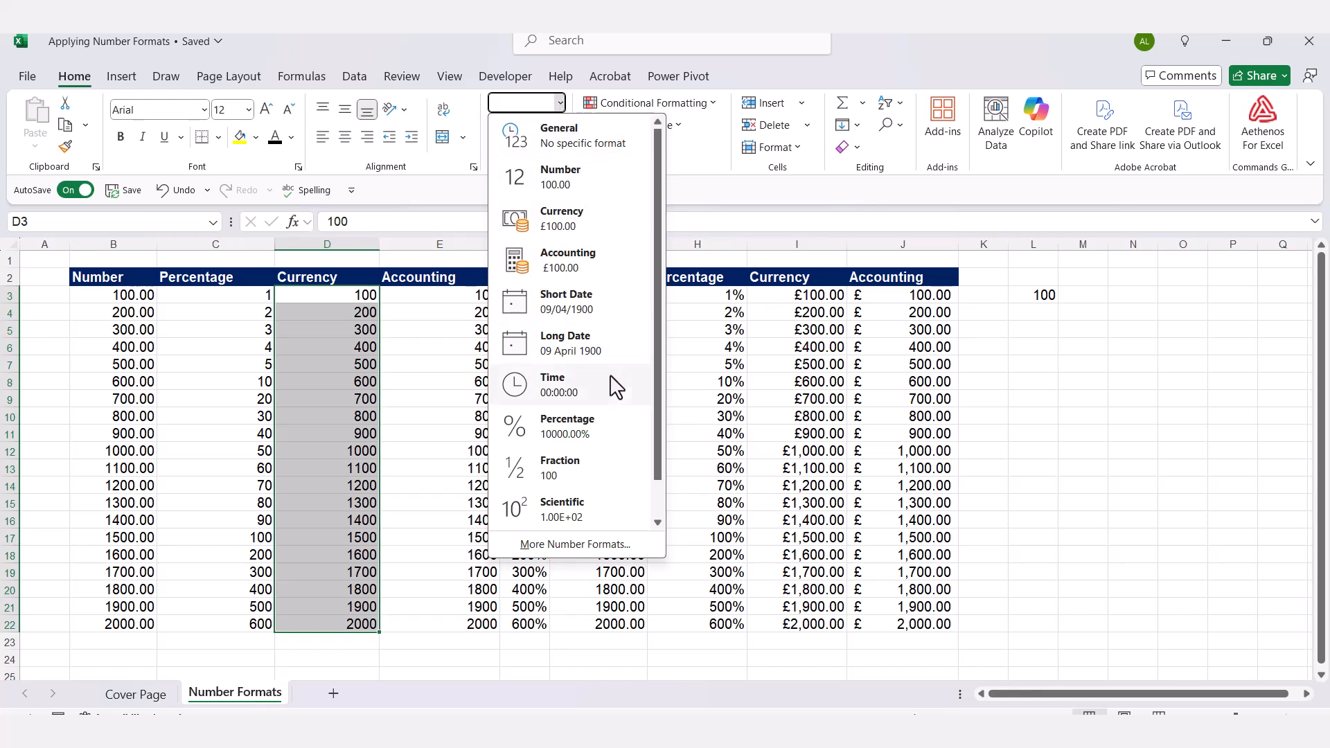
pyautogui.click(580, 232)
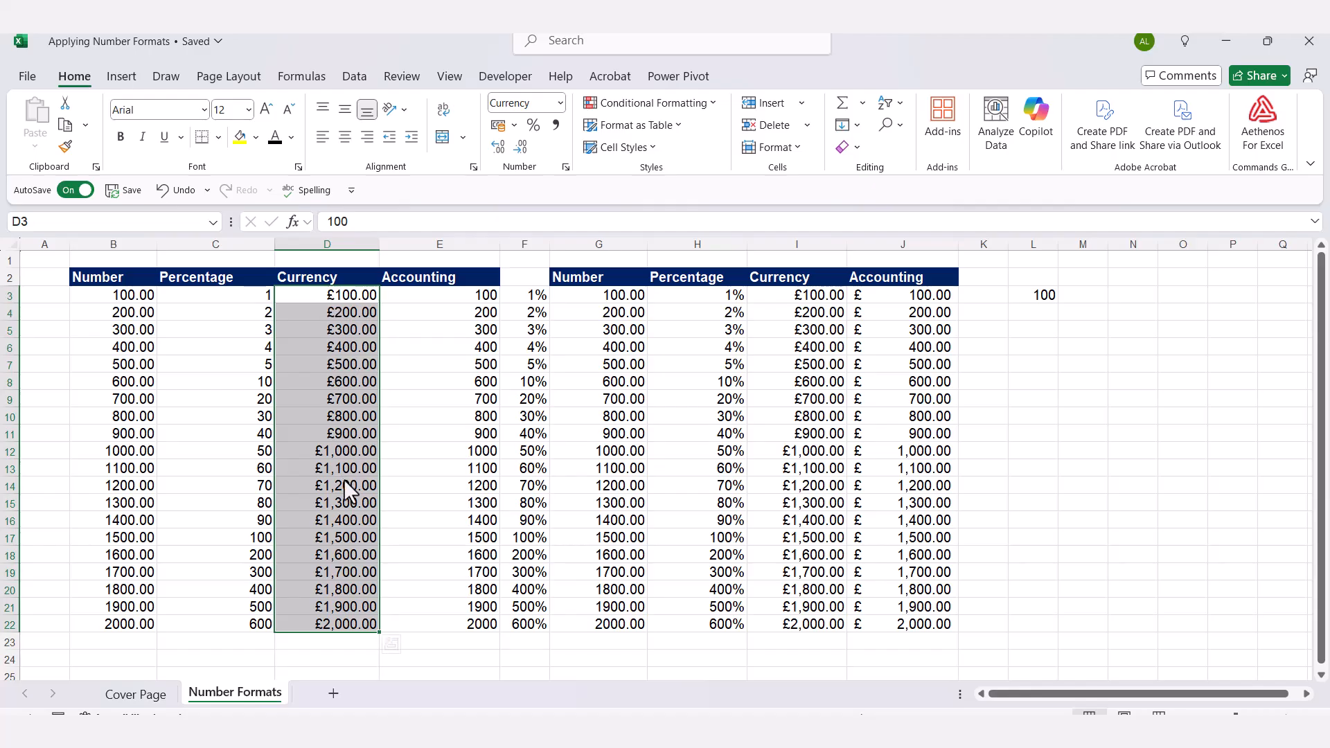
# Set the D3:D22 currency symbol to '$ English (United States)' in Format Cells.
pyautogui.click(566, 167)
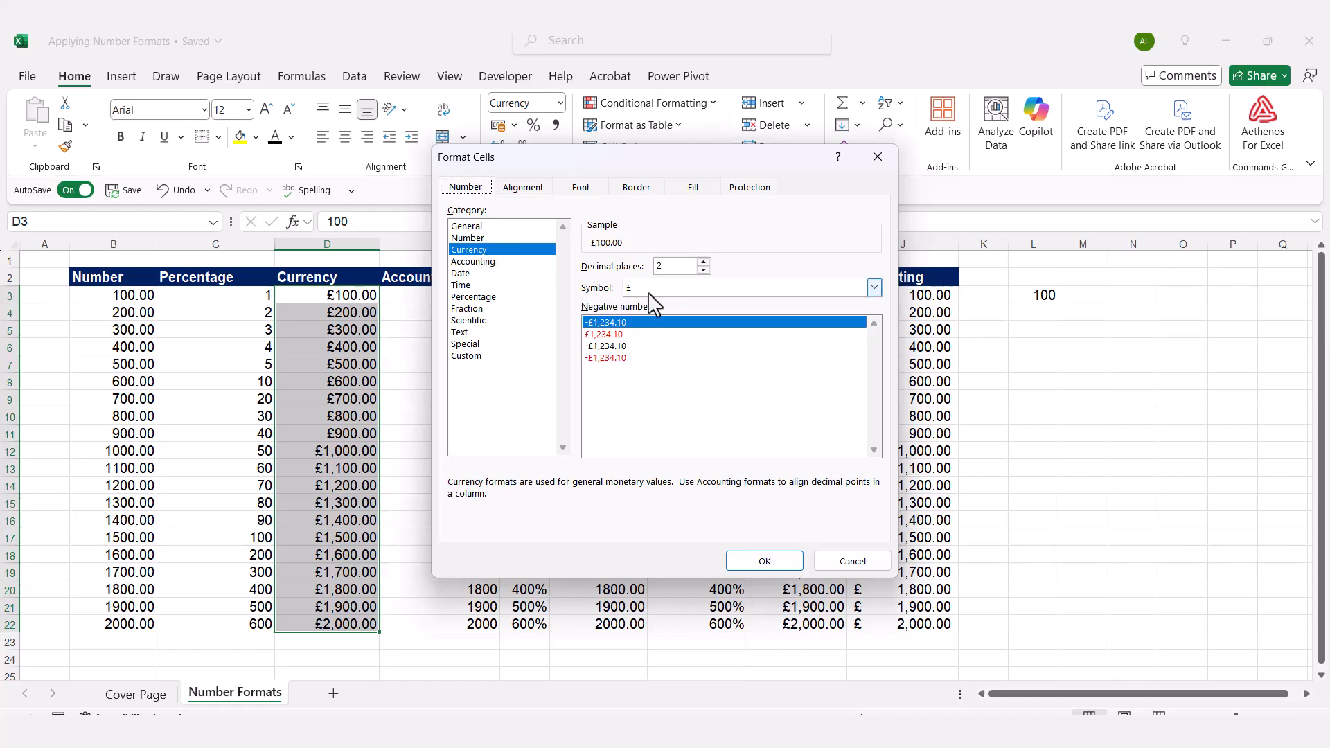
pyautogui.click(873, 287)
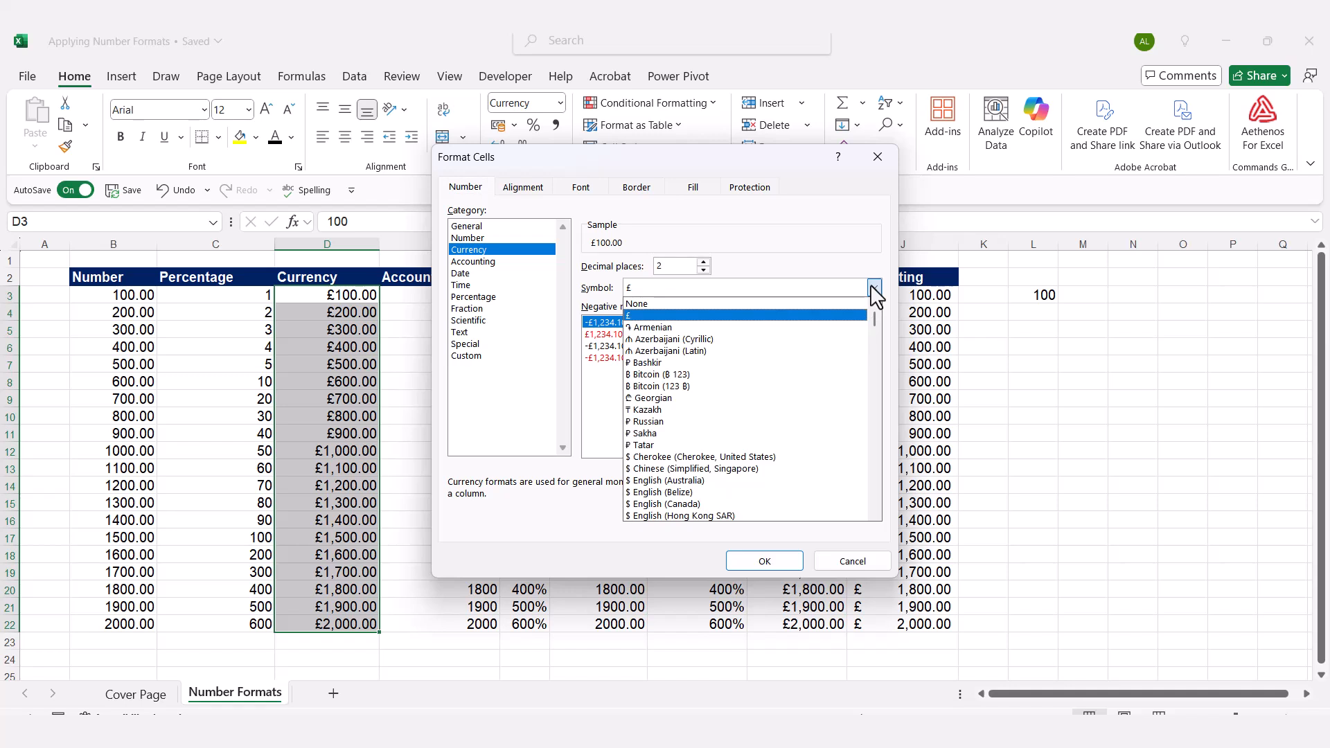
pyautogui.scroll(-1, 827, 392)
pyautogui.scroll(-3, 804, 454)
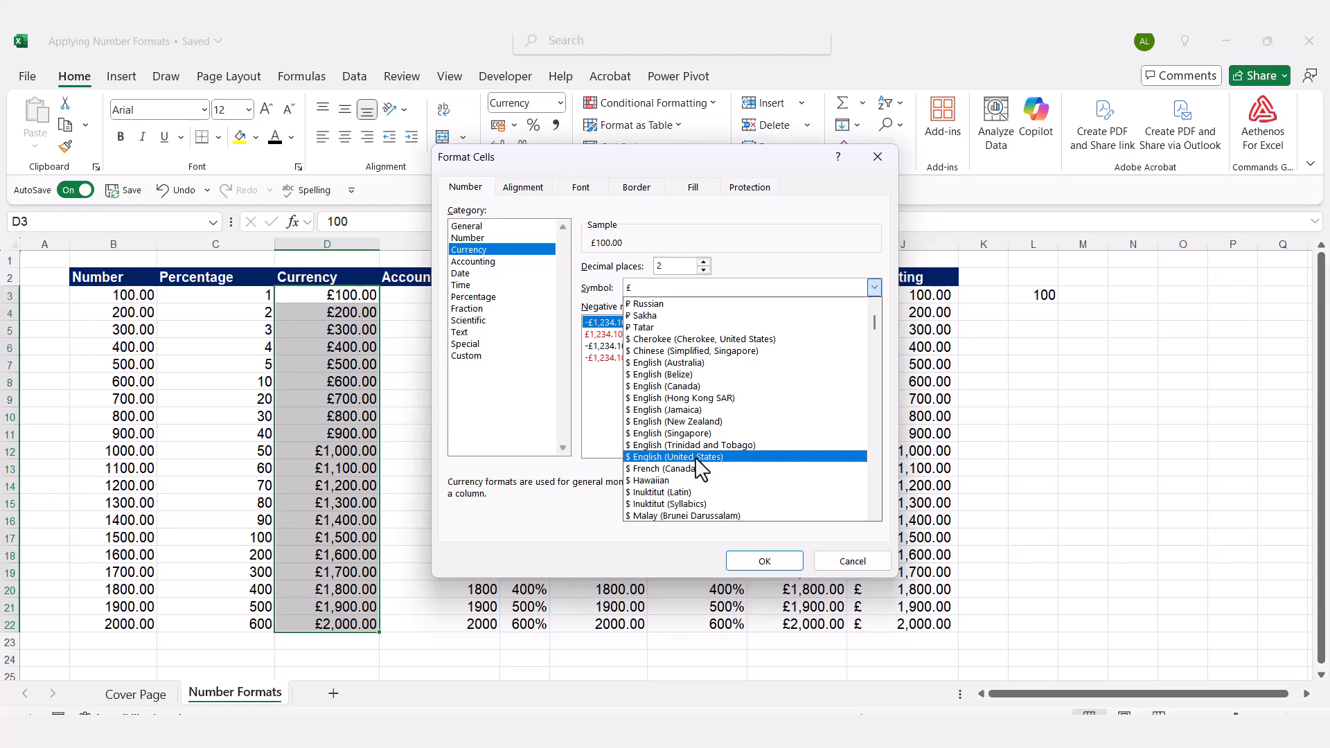
pyautogui.click(696, 456)
pyautogui.click(755, 561)
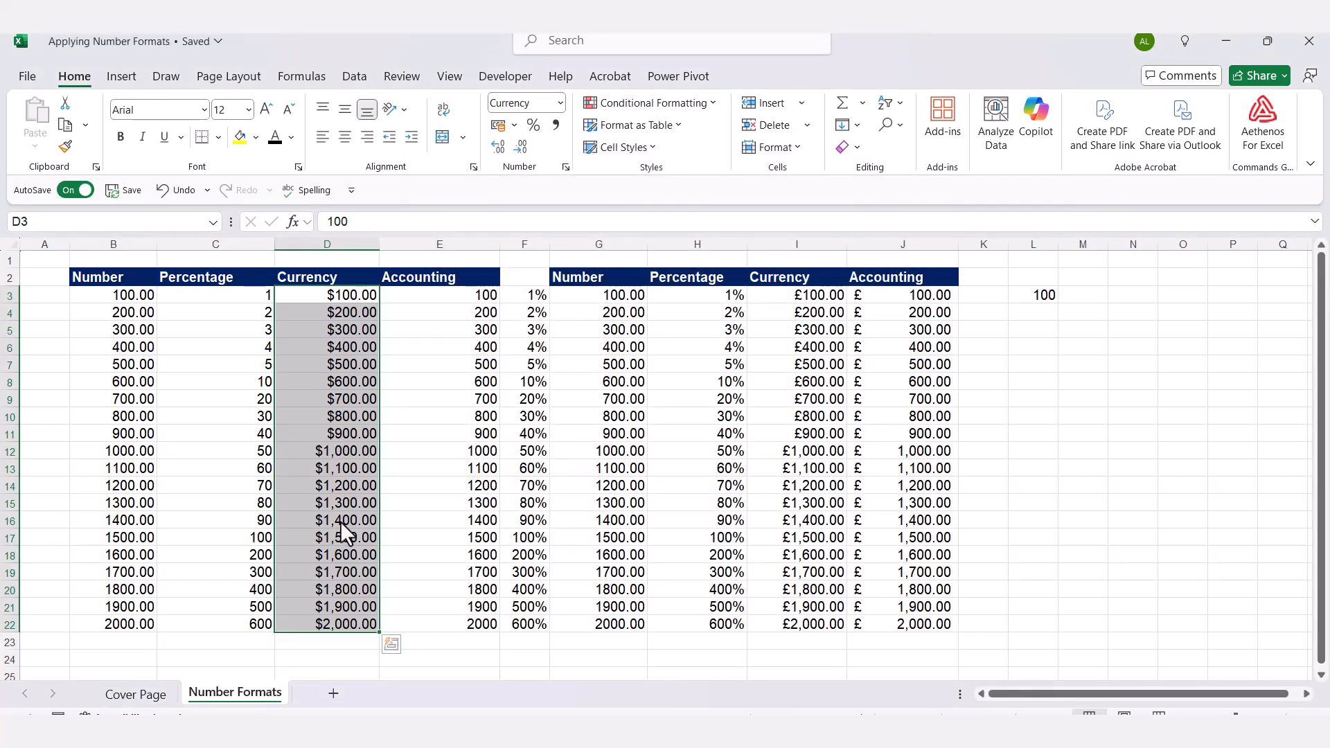
# Apply the Accounting format to E3:E22, showing £ 100.00 to £ 2,000.00.
pyautogui.click(451, 400)
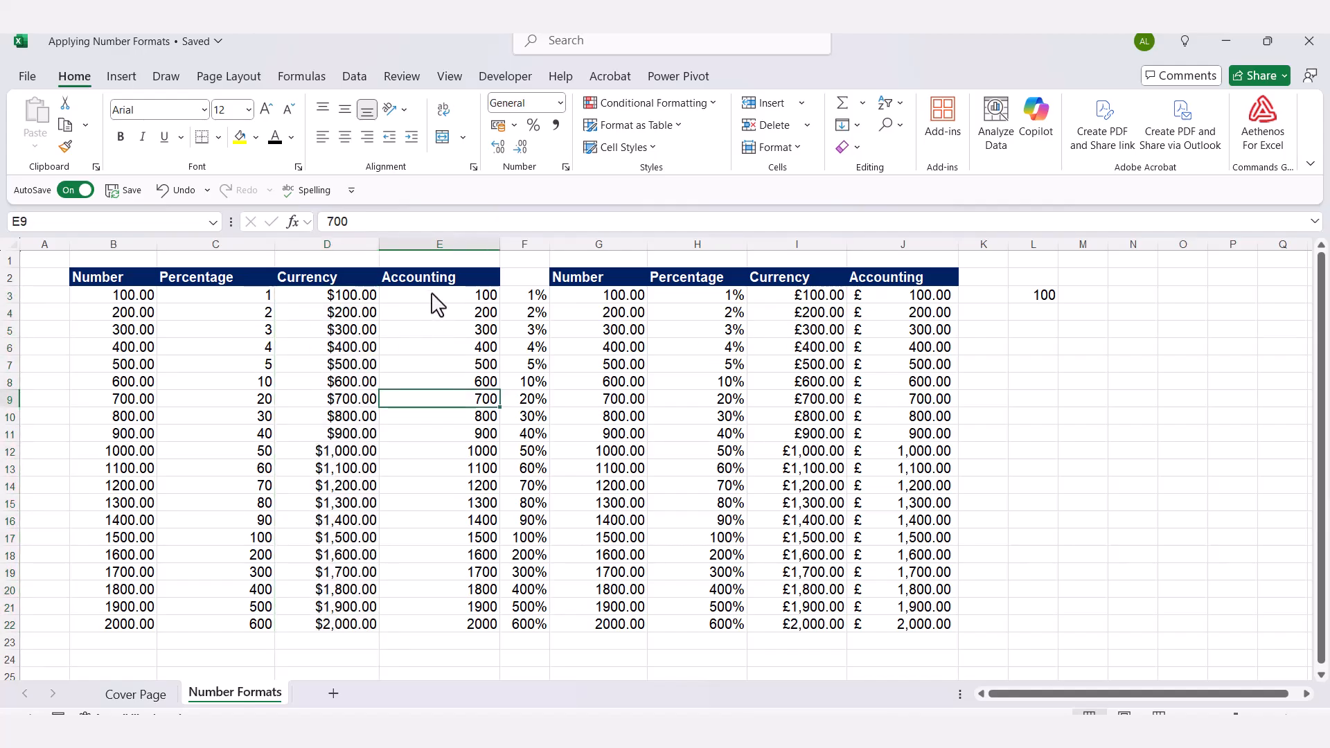
pyautogui.moveTo(437, 300); pyautogui.dragTo(439, 632)
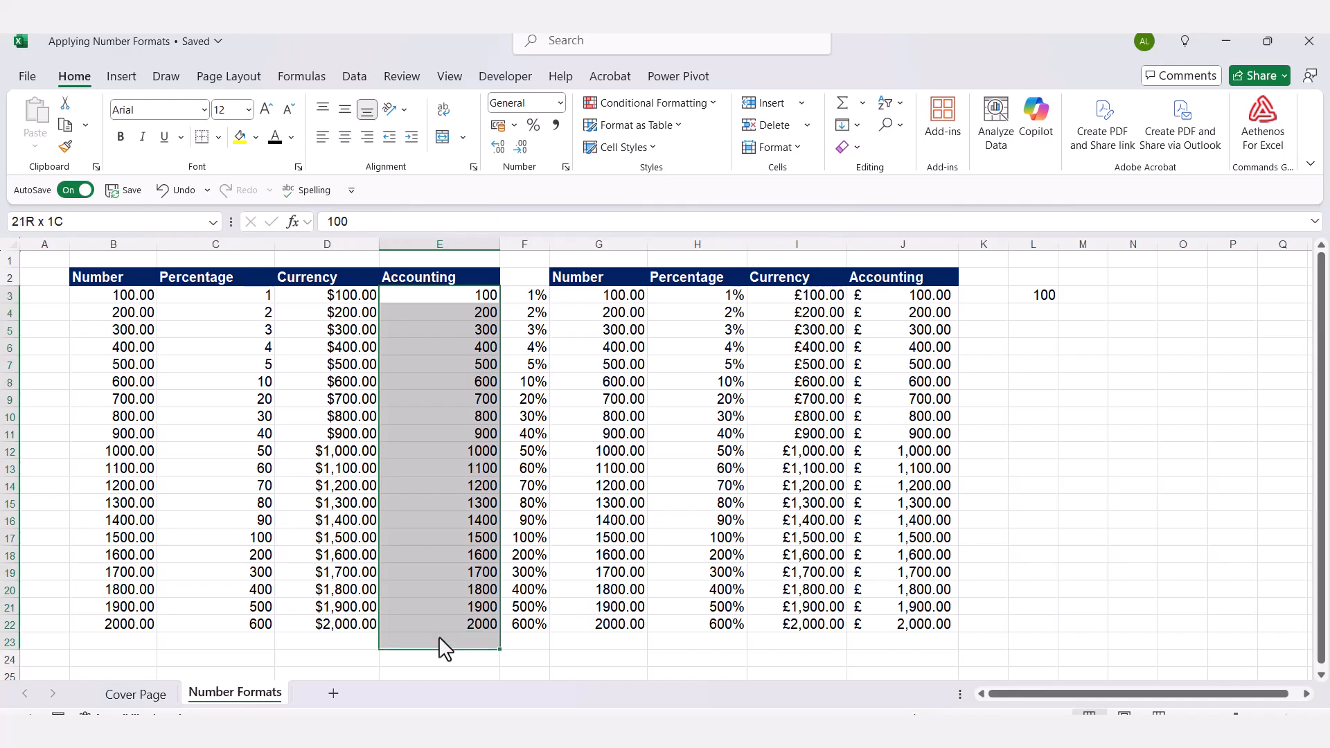
pyautogui.click(560, 104)
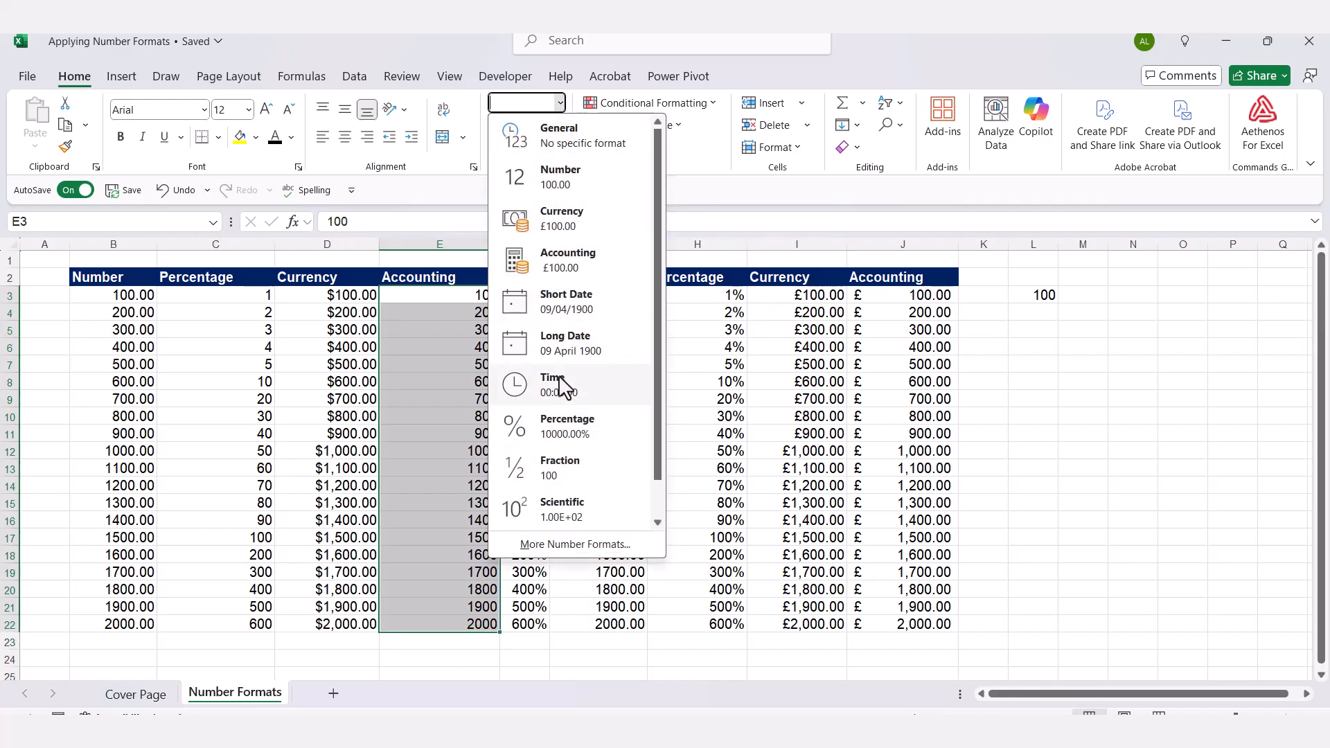
pyautogui.click(556, 261)
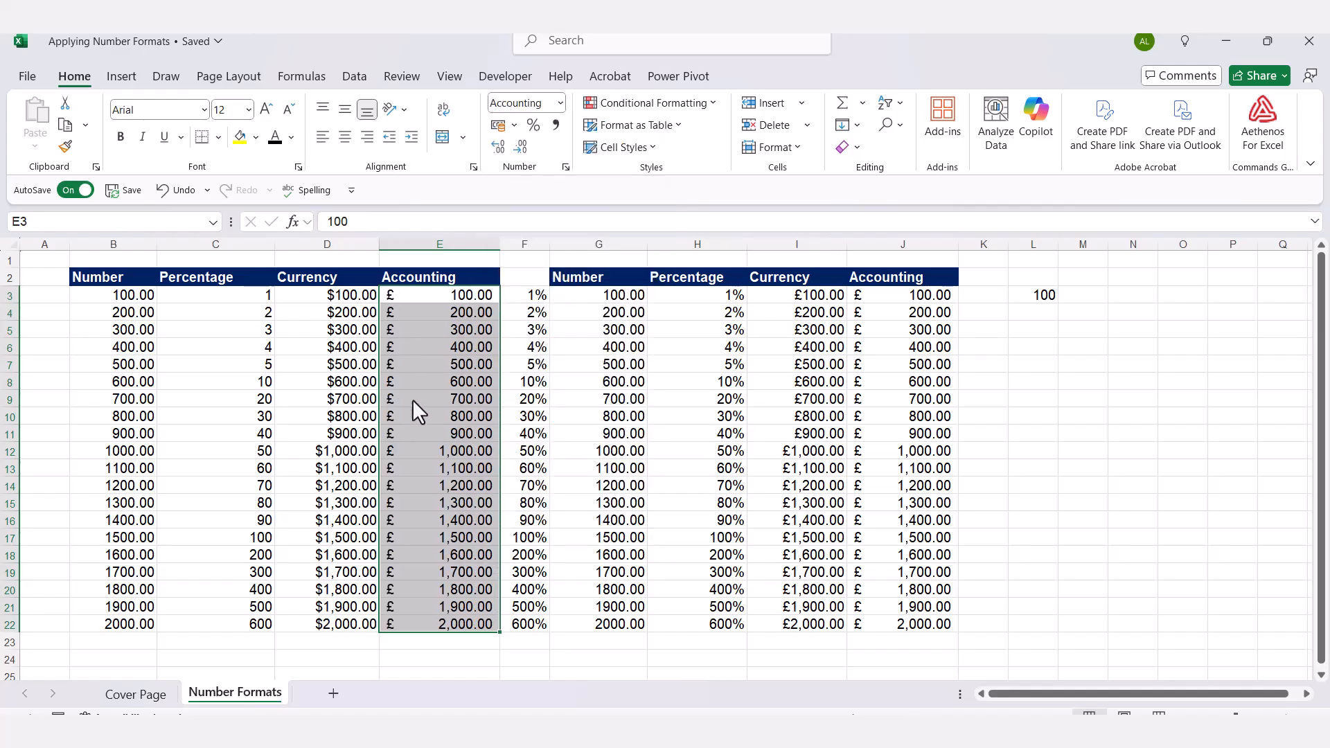
# Compare the Currency and Accounting formats in cells D8, E8, D10 and E7.
pyautogui.click(437, 400)
pyautogui.click(357, 381)
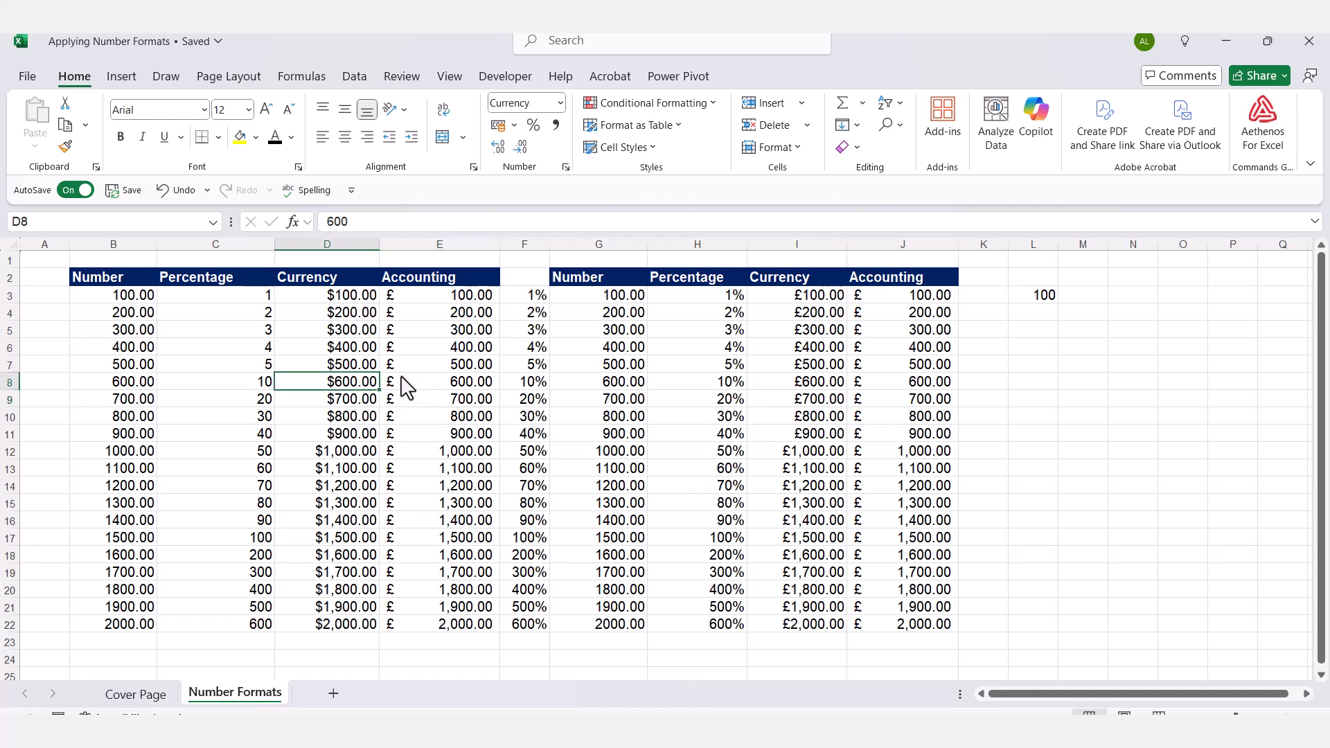
pyautogui.click(425, 379)
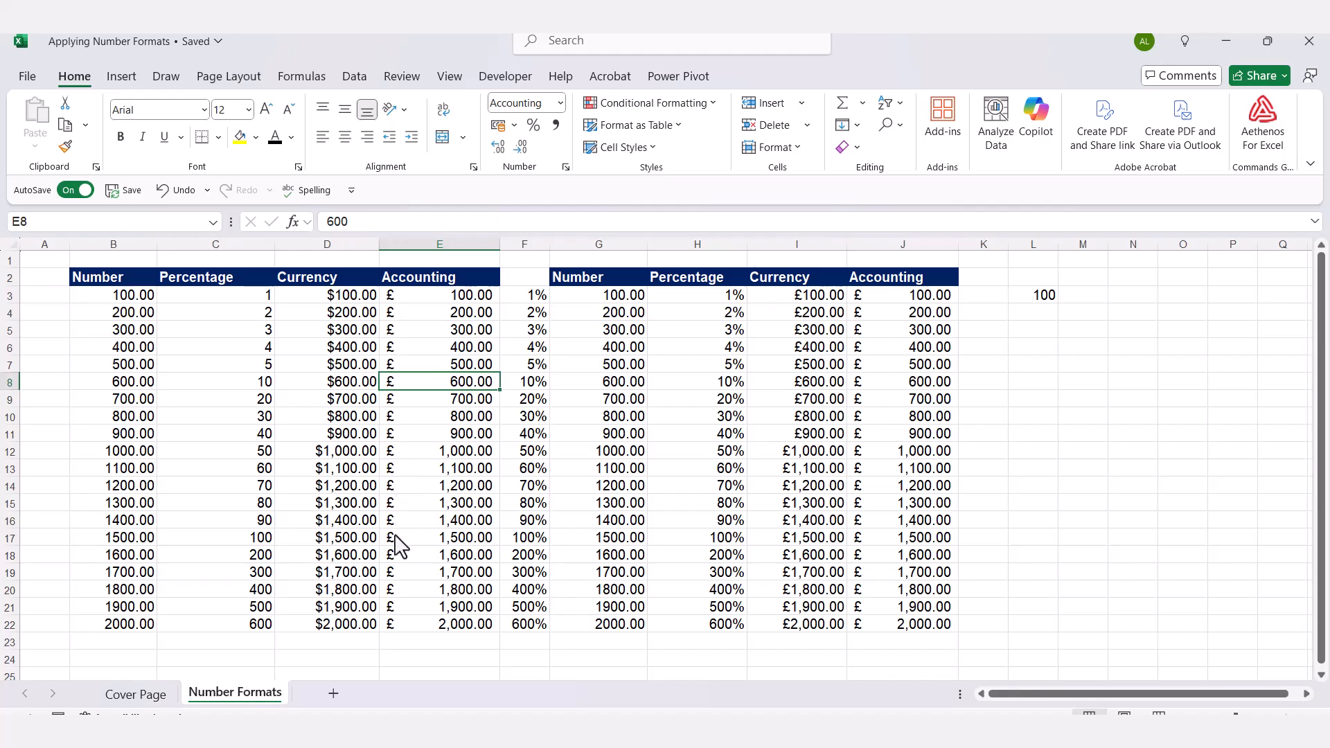
pyautogui.click(315, 418)
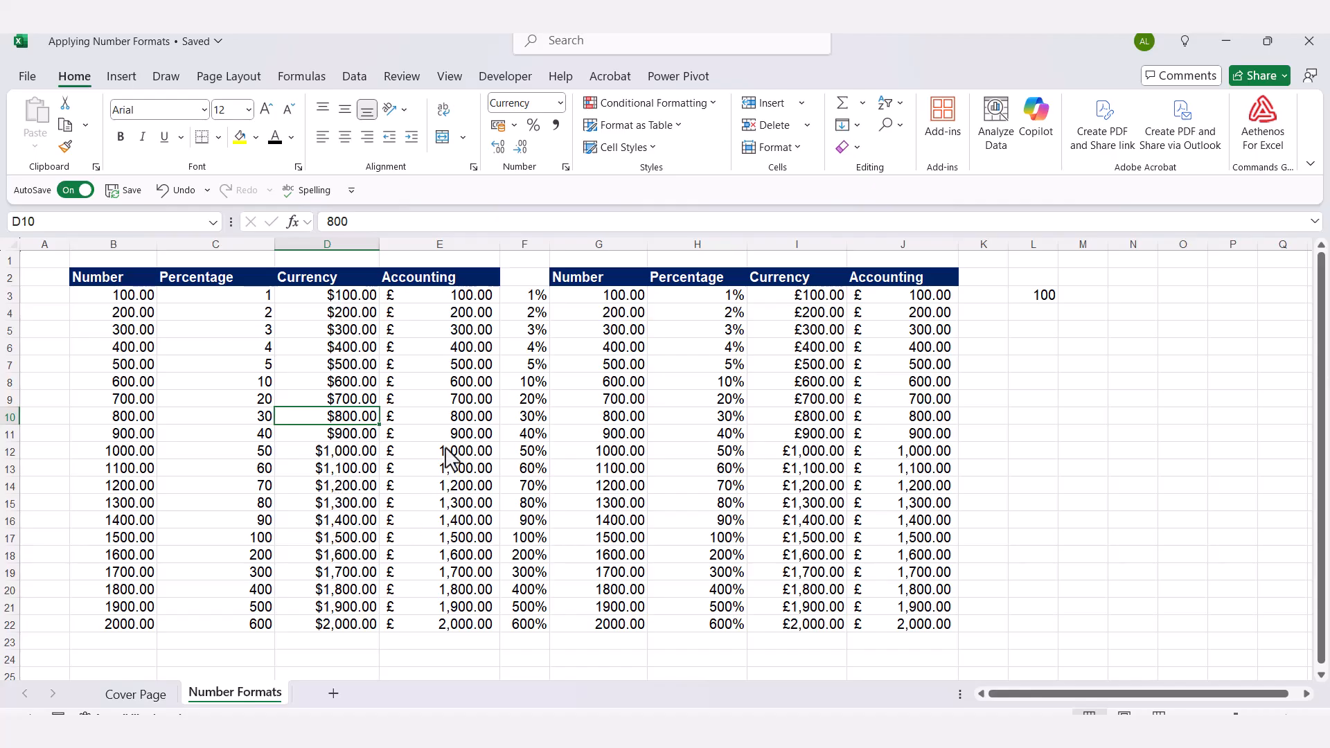
pyautogui.click(436, 368)
pyautogui.moveTo(433, 296); pyautogui.dragTo(417, 619)
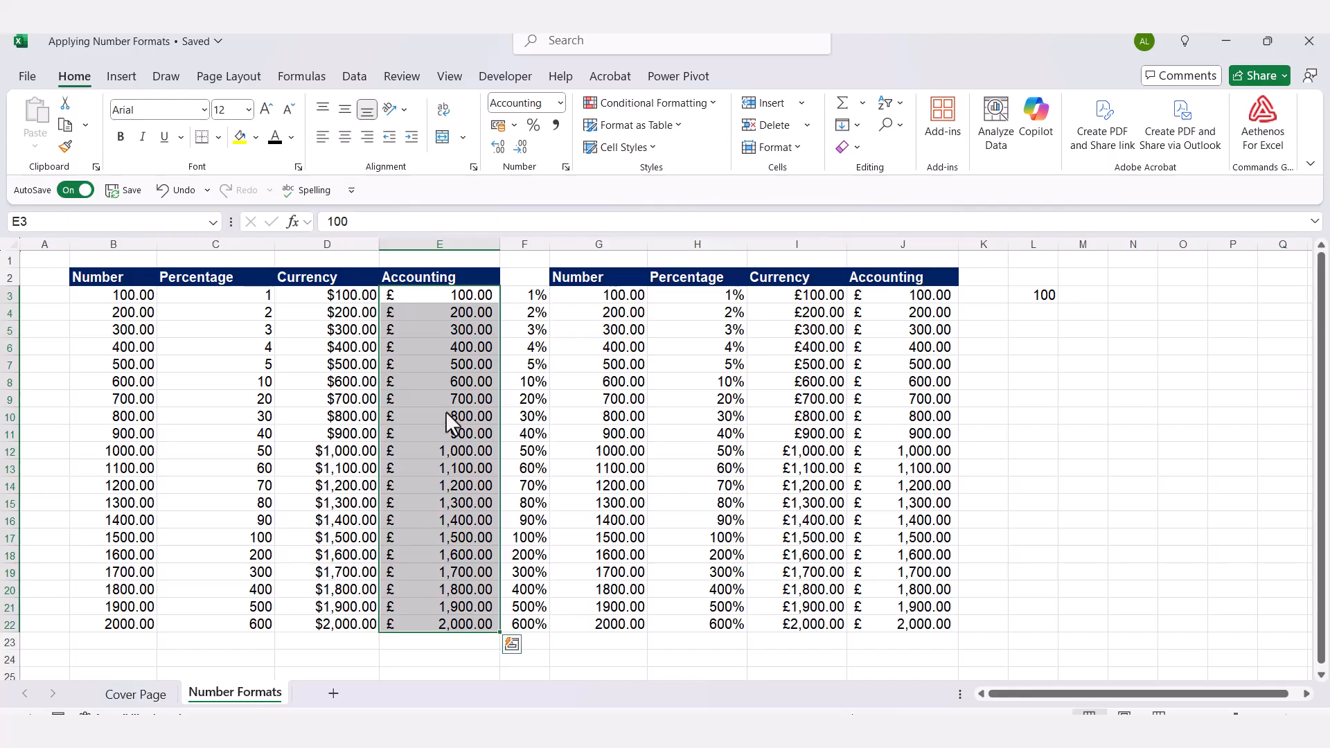
pyautogui.click(1008, 405)
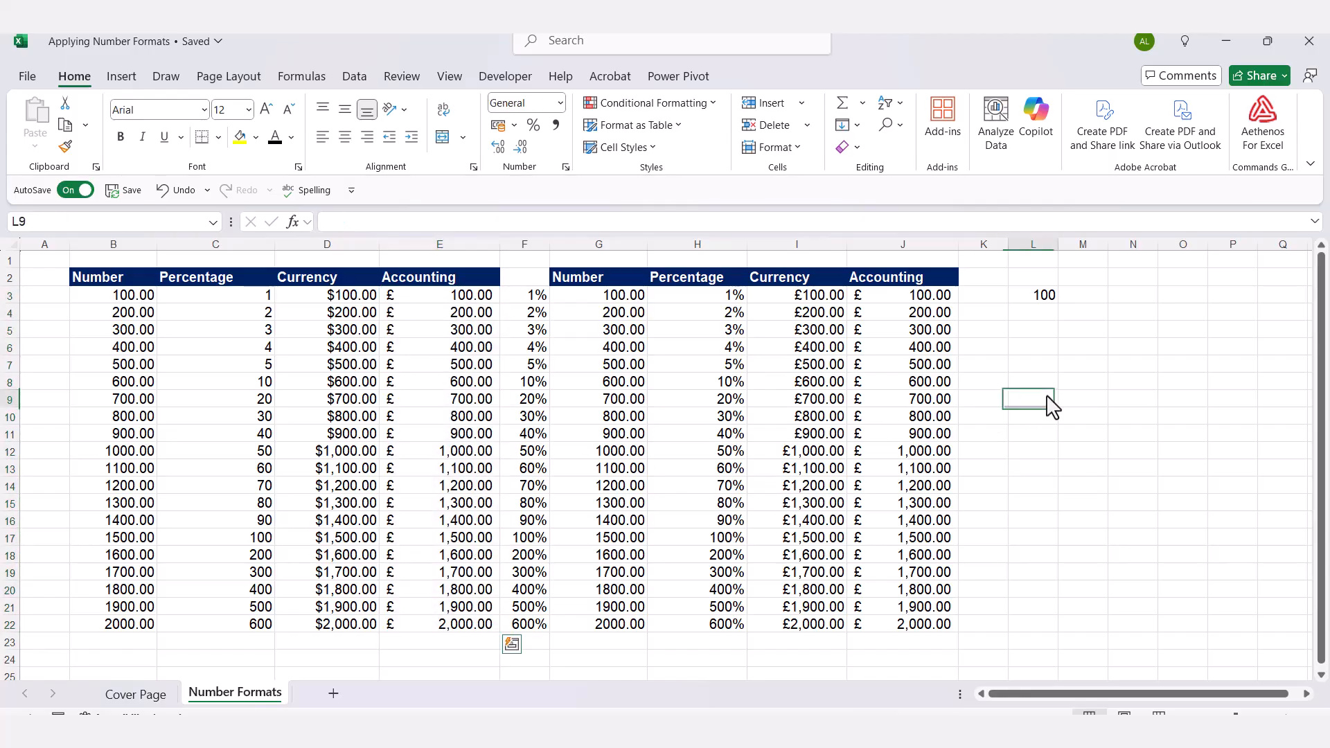